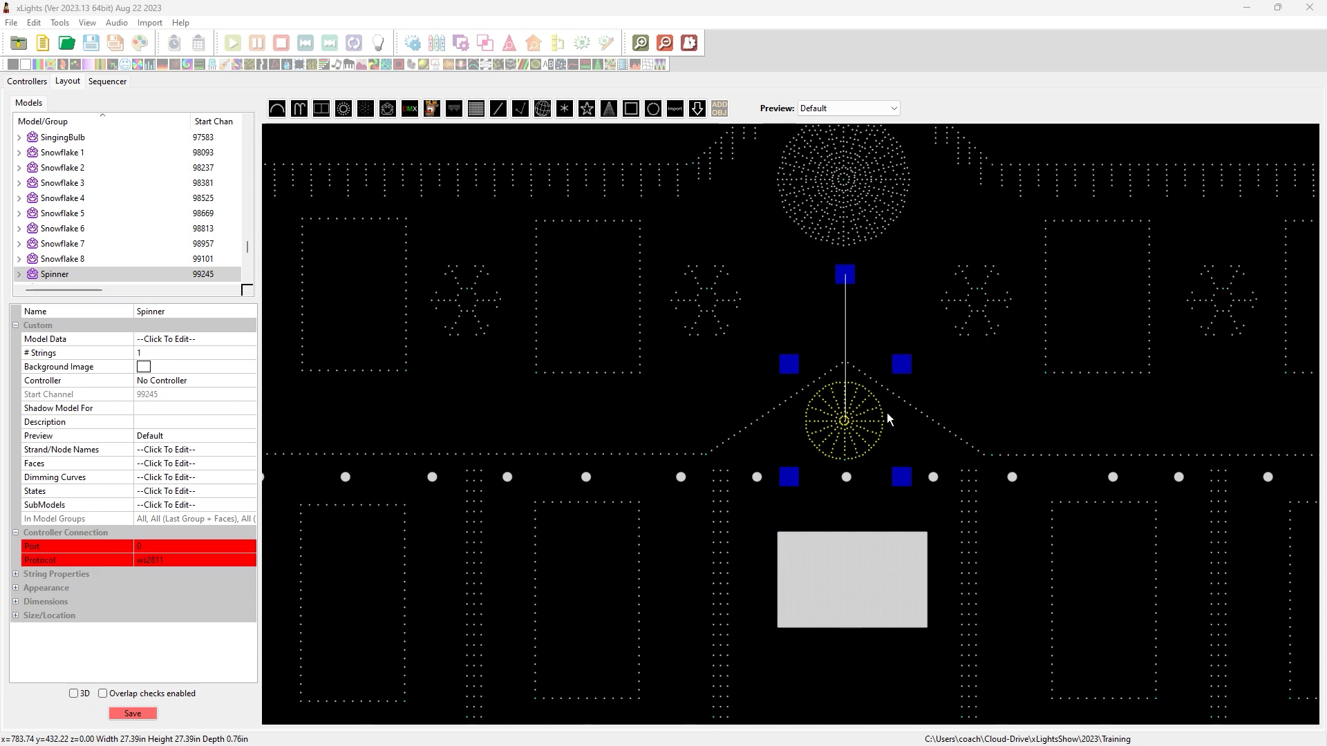
Select the Spinner model in the layout and open its SubModels editor.
scroll(867, 425, up, 4)
click(851, 424)
click(833, 414)
click(834, 414)
click(834, 413)
click(835, 412)
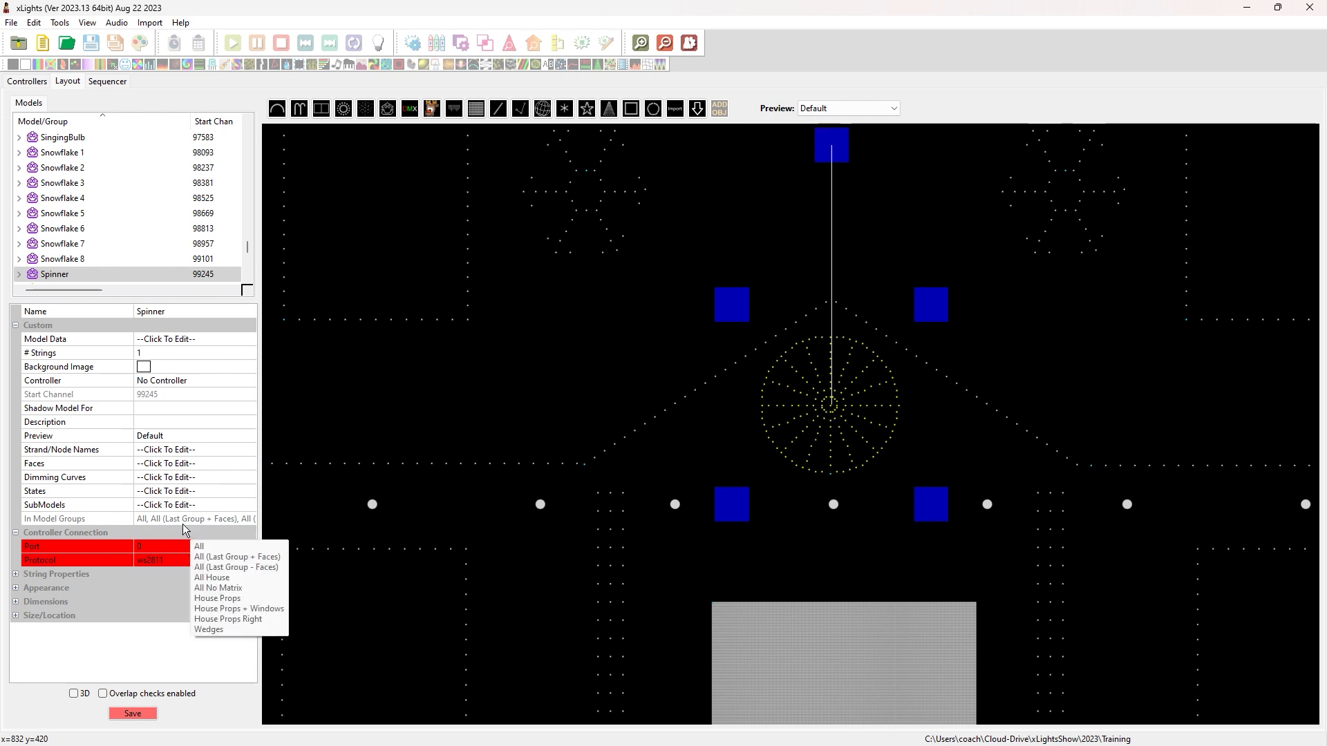
click(241, 507)
click(246, 506)
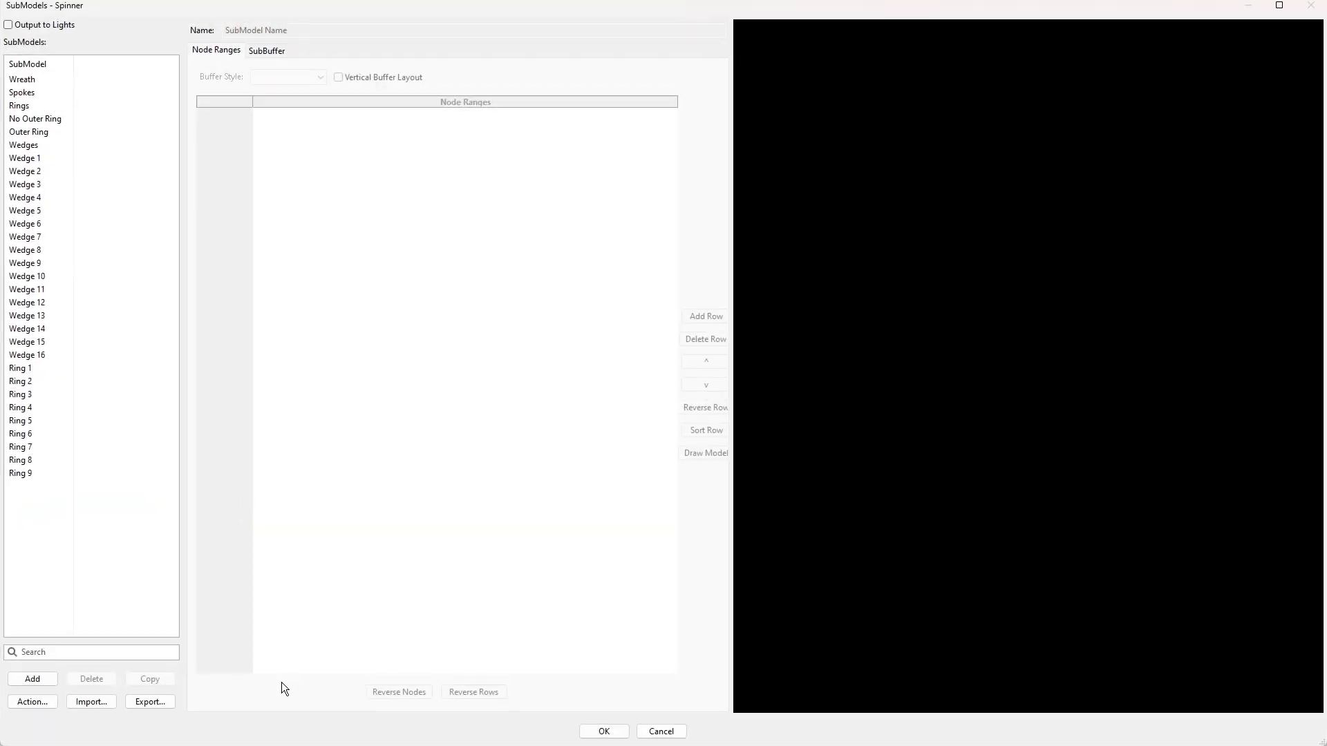
Add a new submodel named Wedges Odd.
click(31, 679)
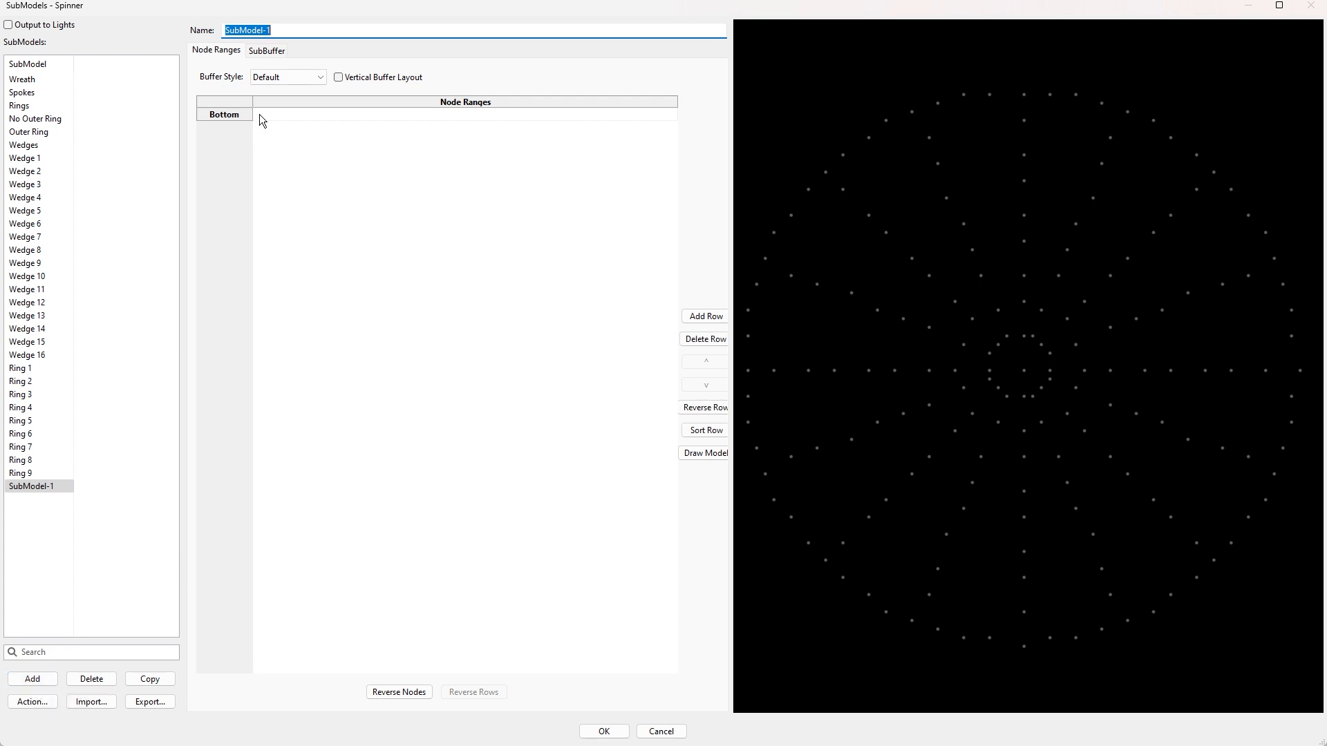
text(Wedges Odd)
key(Return)
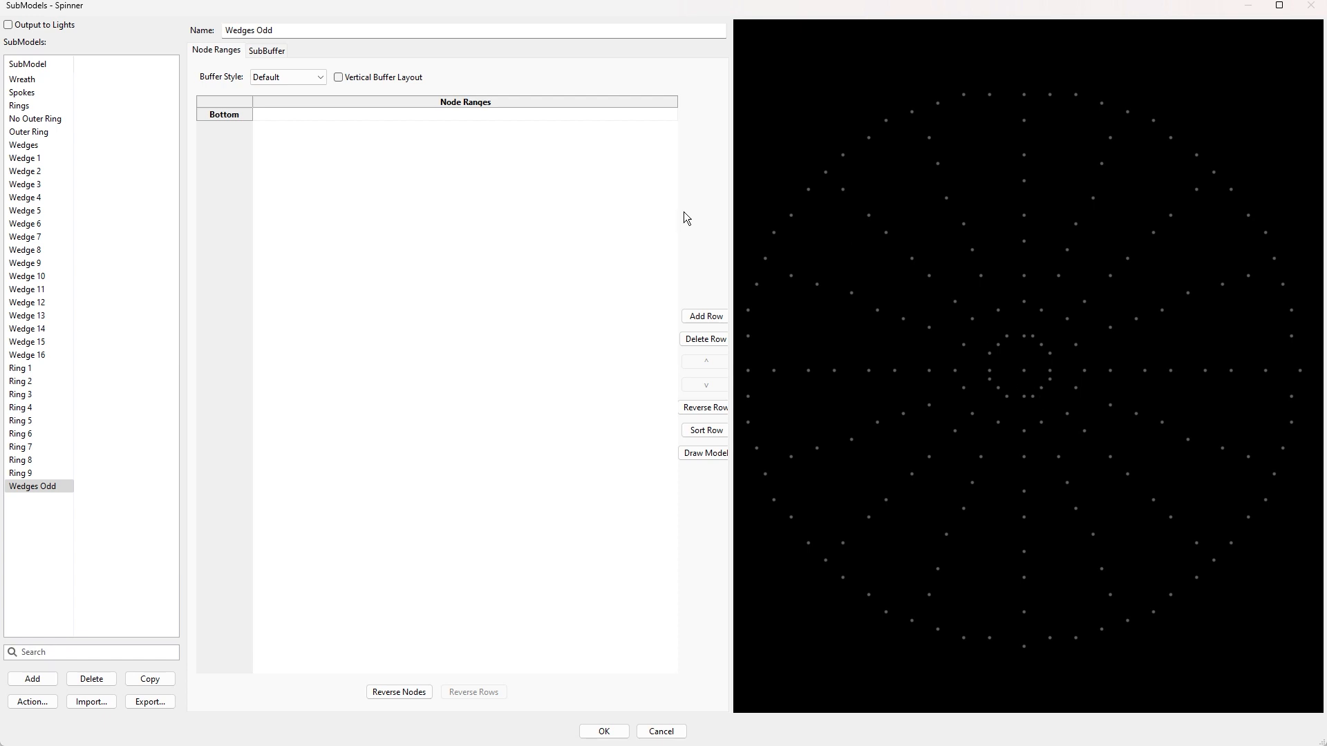
Pick the nodes of one wedge, from the center out to the rim, into the Bottom row.
click(280, 117)
click(1024, 335)
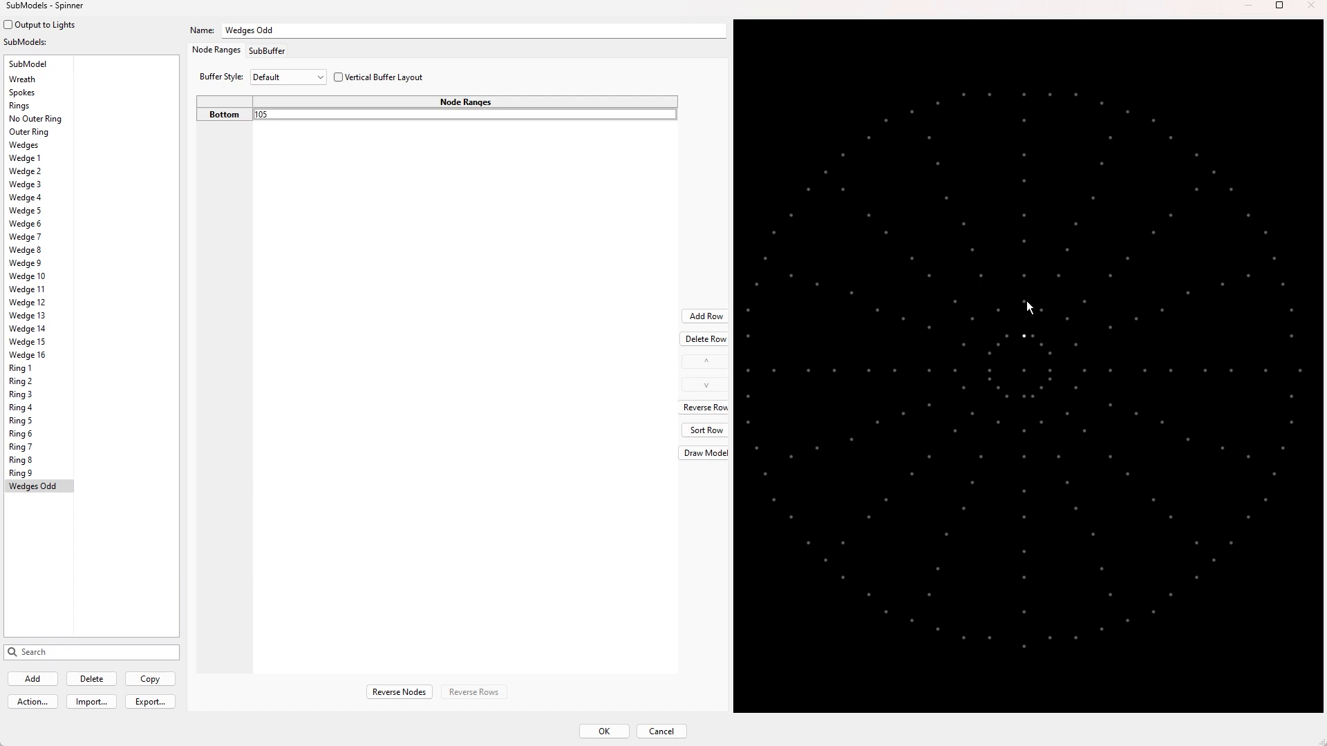
click(1034, 301)
click(1024, 215)
click(1024, 182)
click(1024, 155)
click(1023, 121)
click(1023, 95)
click(1127, 111)
drag(1112, 139, 1111, 140)
Symmetrize the row rotationally with 8 degrees of symmetry and no center node.
right_click(319, 116)
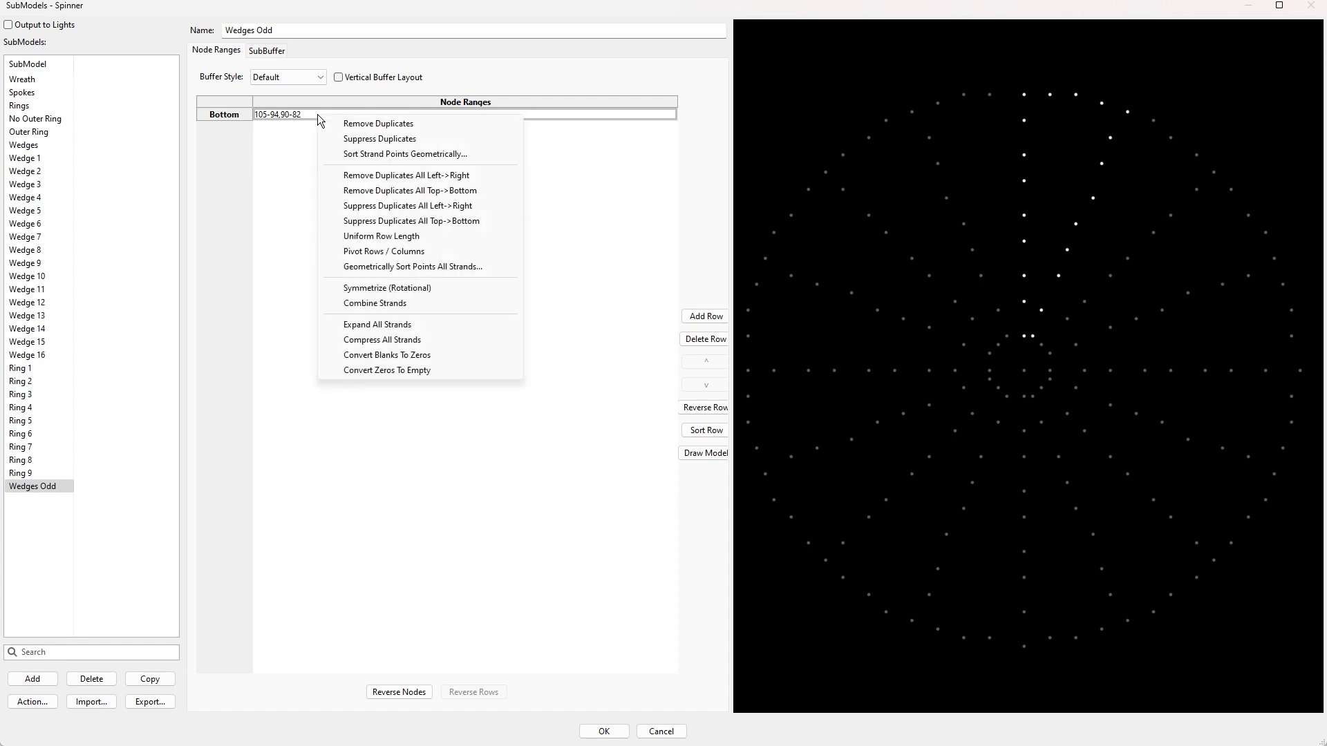
click(391, 289)
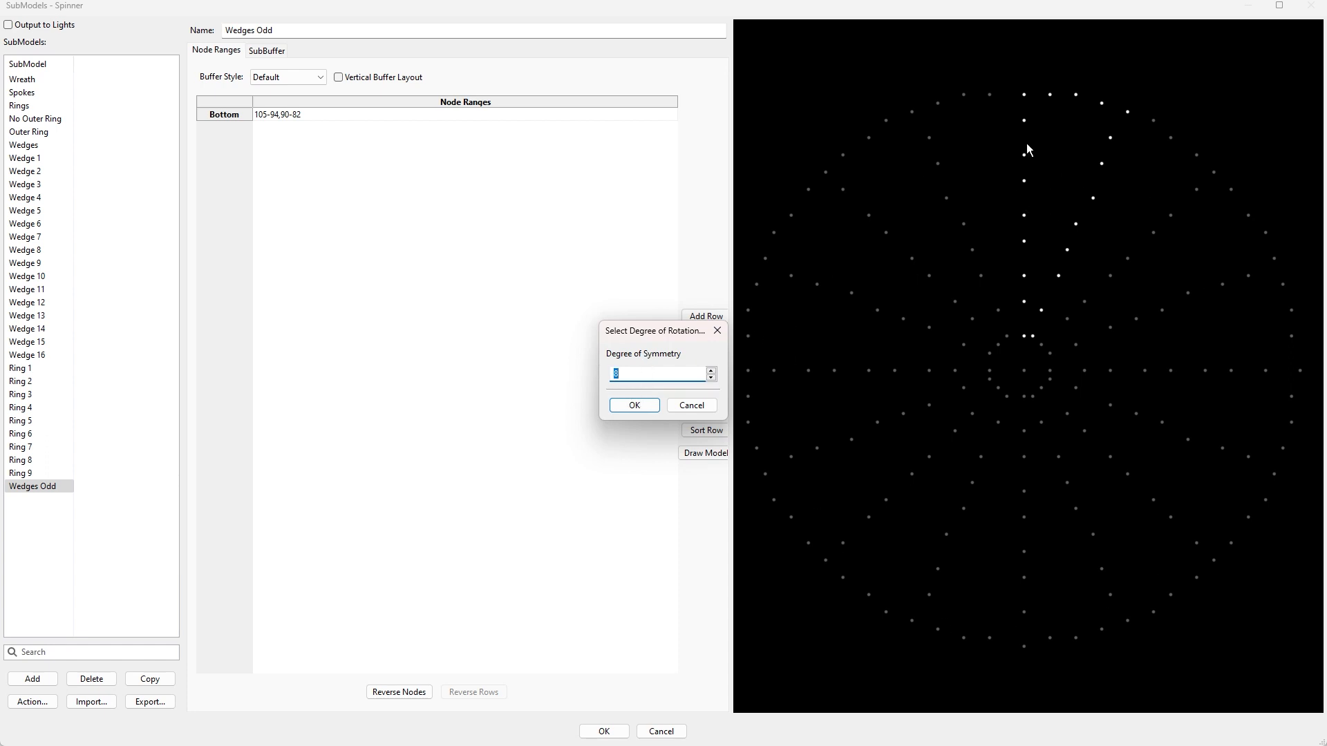
click(635, 406)
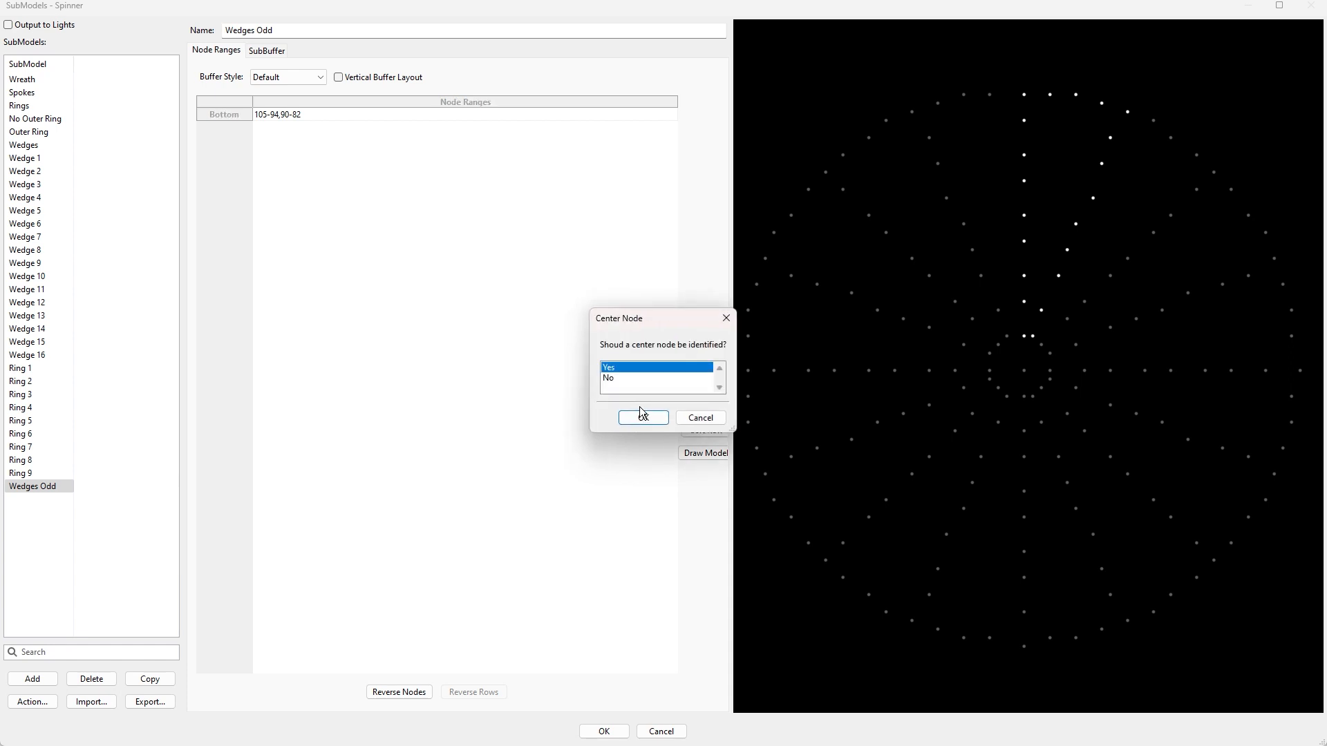
click(612, 380)
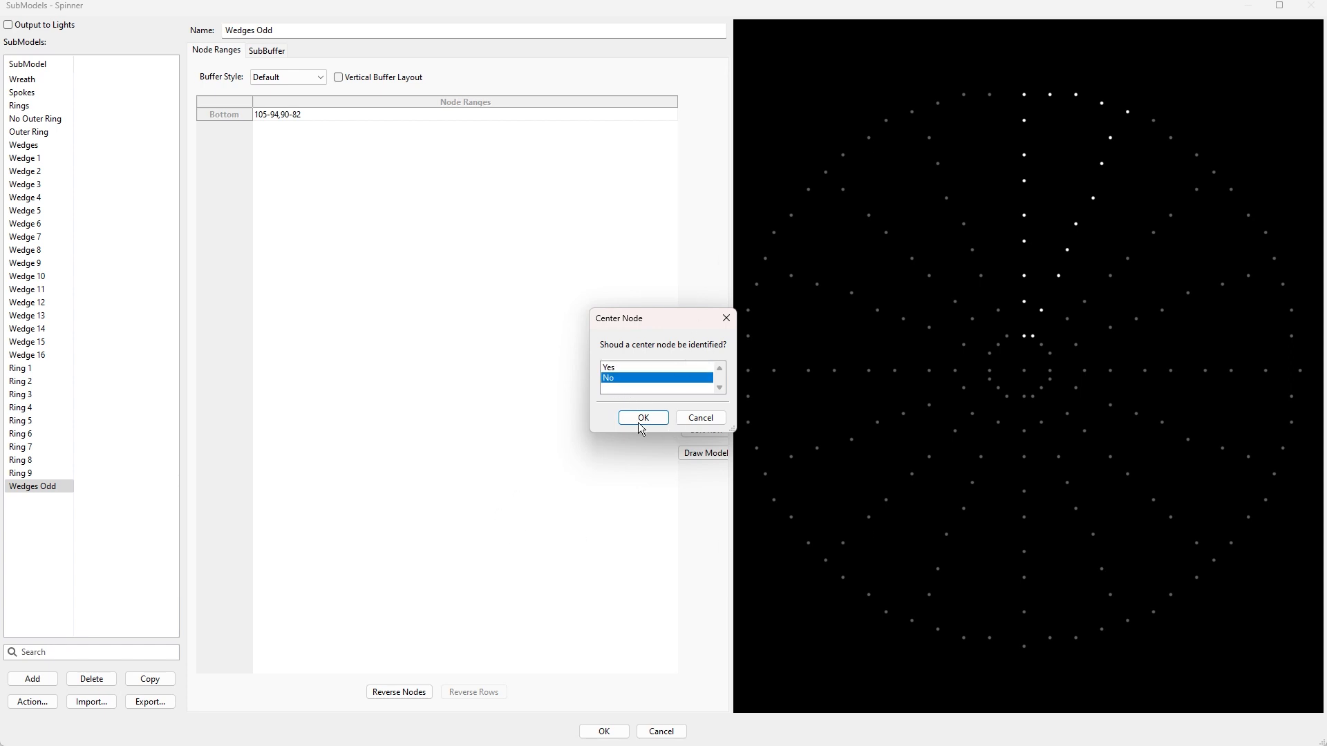
click(643, 418)
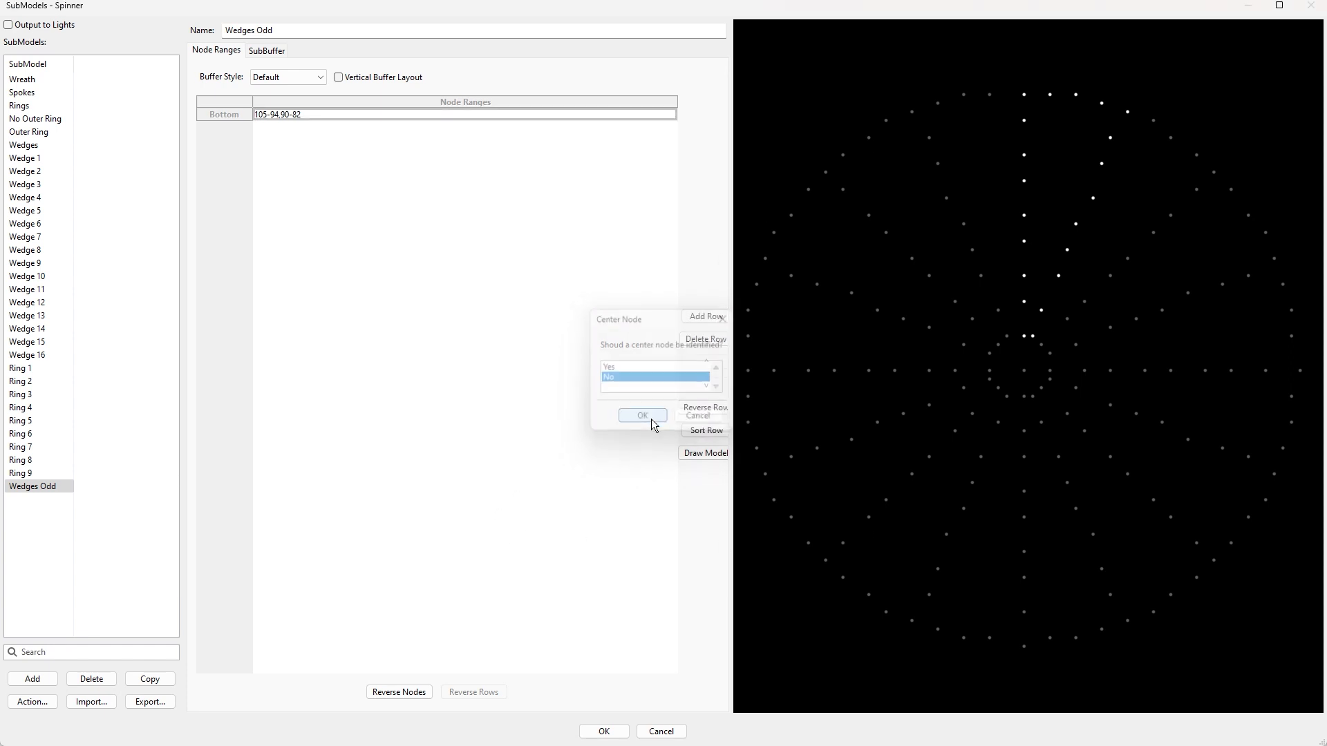
Move the original wedge row 105-94,90-82 up so it becomes the Top row.
click(321, 127)
click(338, 140)
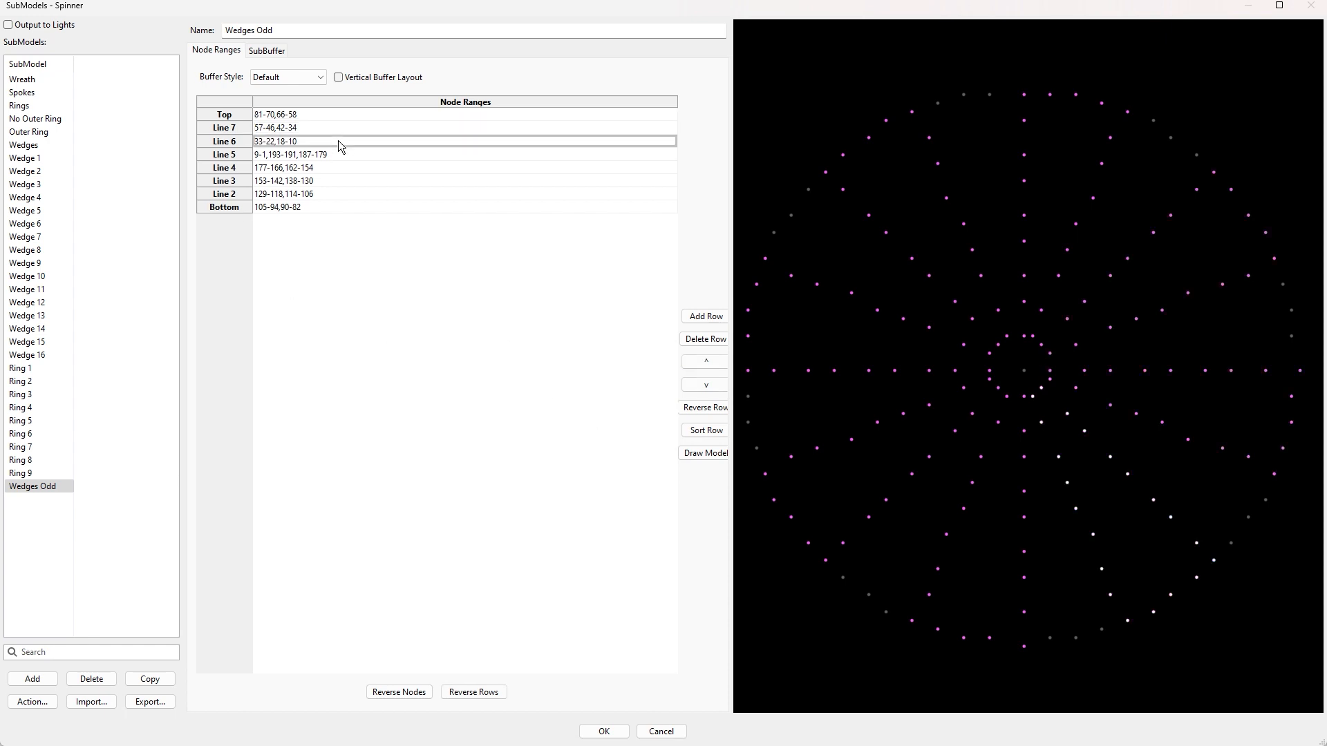
click(347, 153)
click(343, 168)
click(341, 181)
click(339, 194)
click(335, 207)
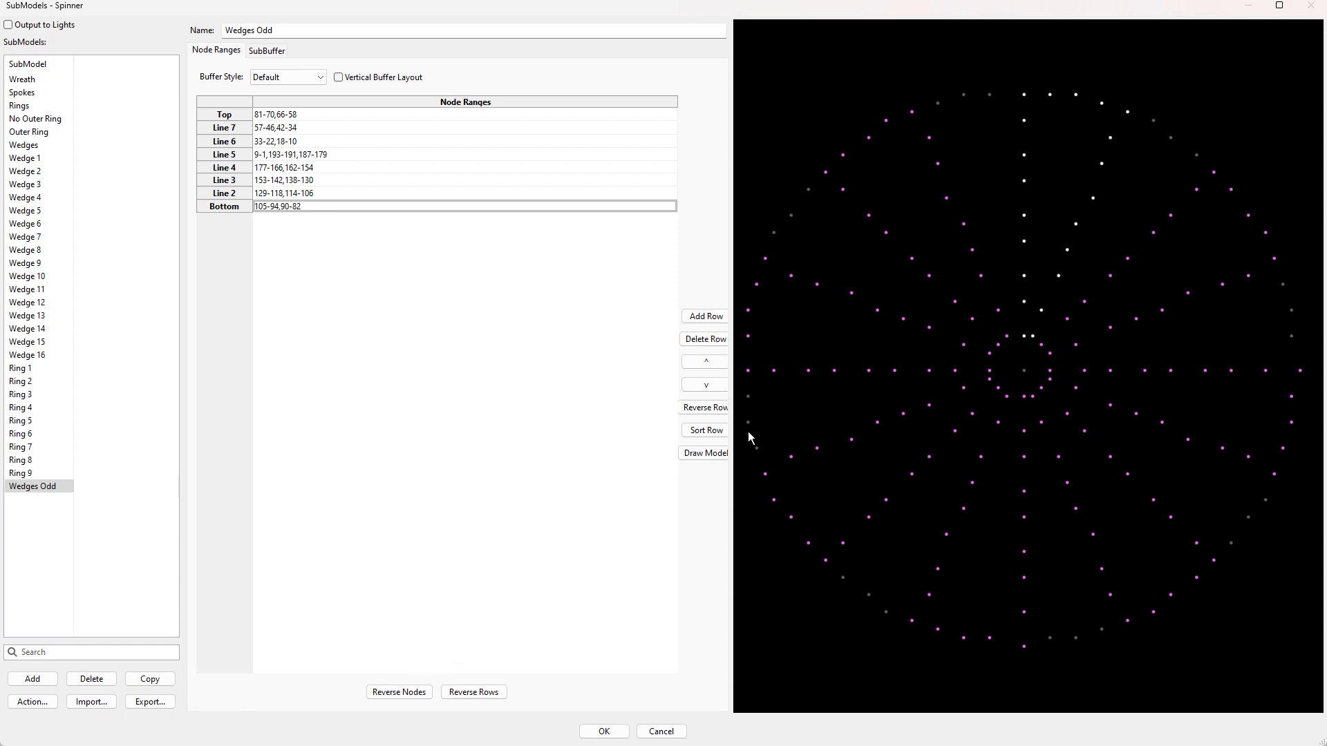
click(705, 362)
click(706, 362)
click(705, 362)
click(712, 366)
click(713, 366)
click(713, 366)
click(713, 366)
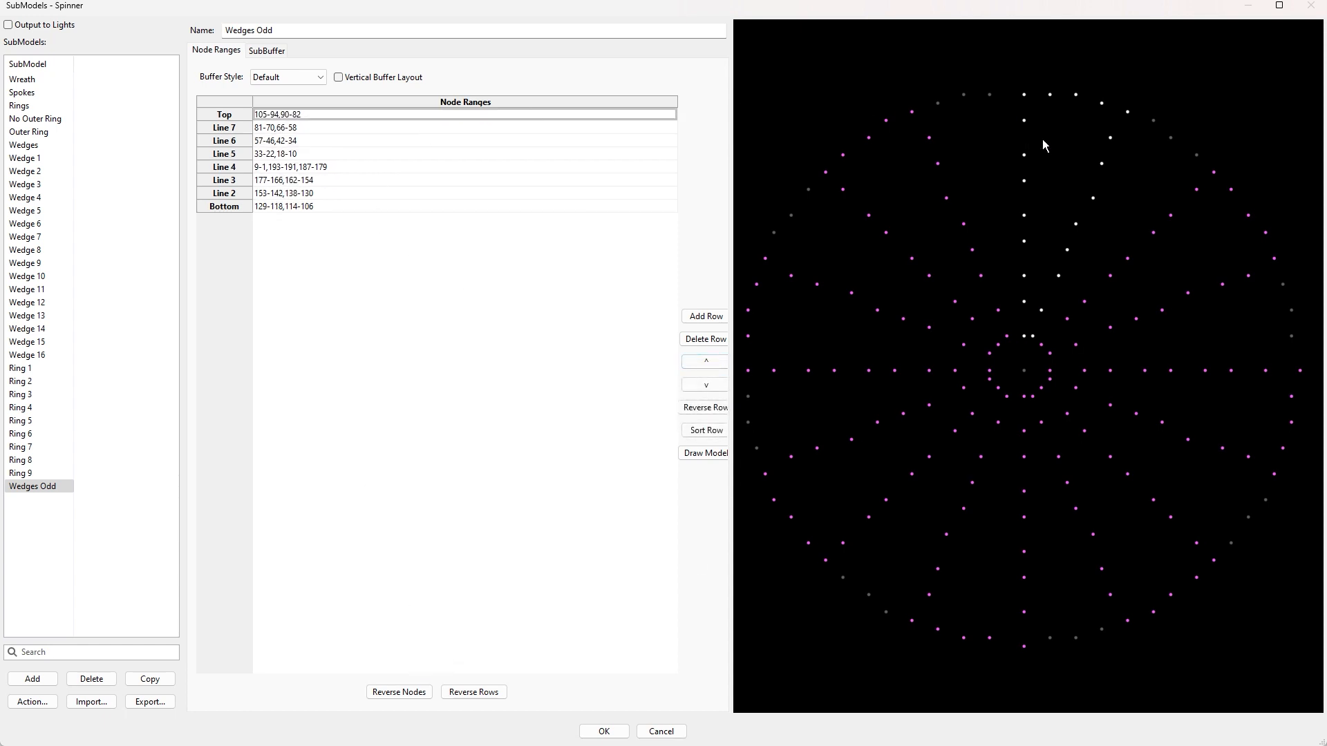
Review each row of Wedges Odd in the preview.
click(314, 127)
click(311, 142)
click(314, 154)
click(327, 170)
click(328, 182)
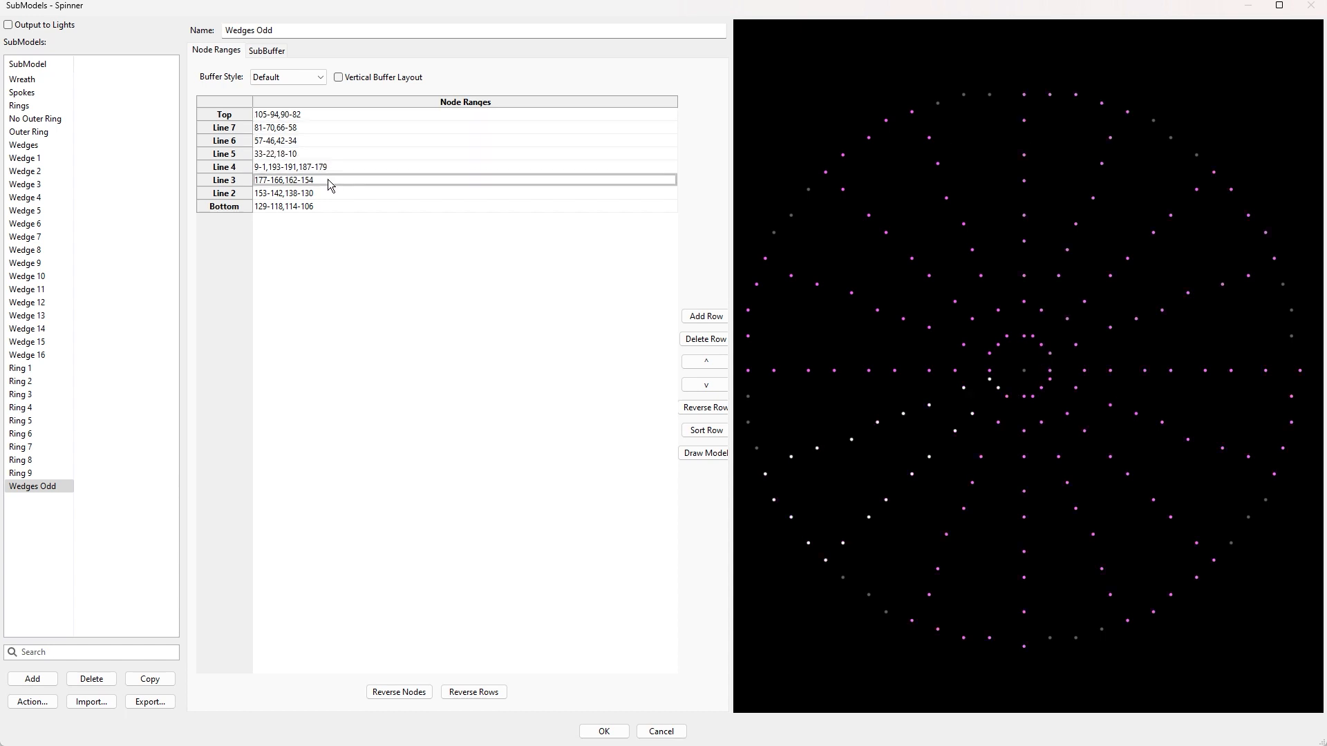
click(328, 195)
click(322, 207)
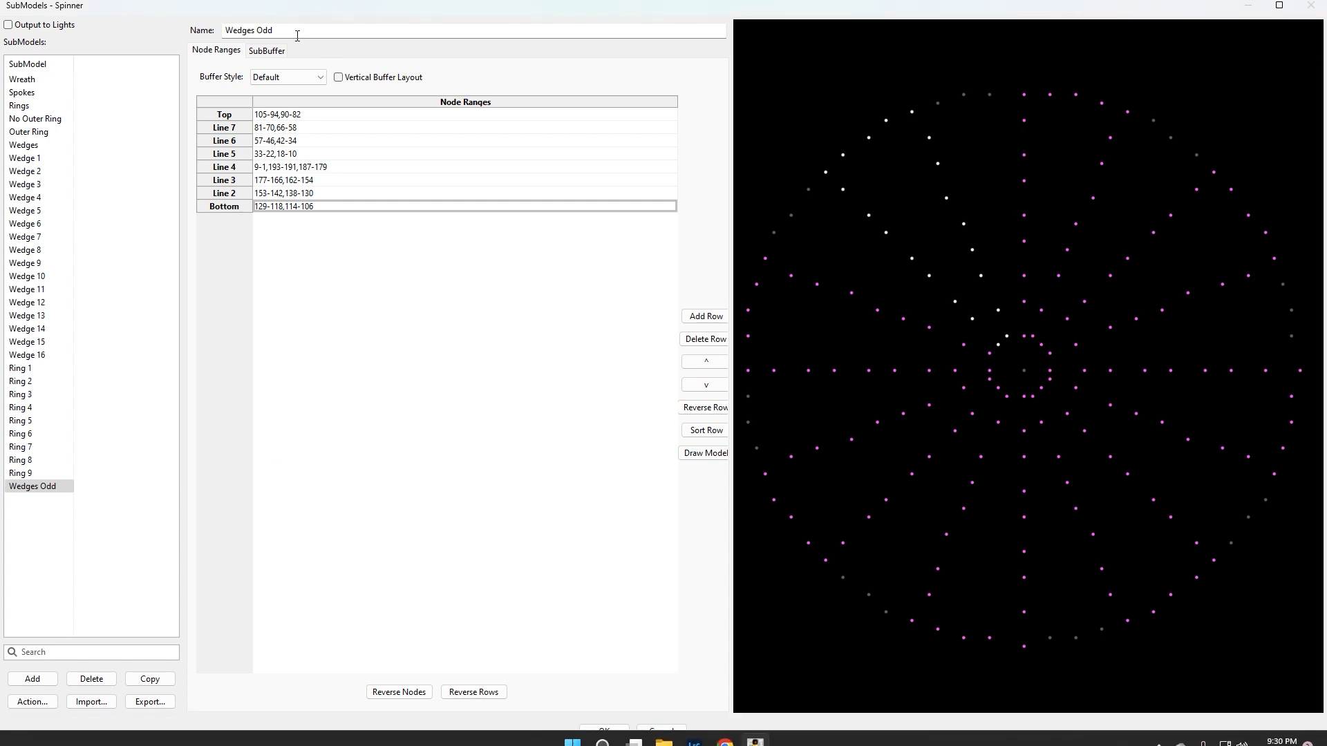
Add a new submodel named Wedges Even.
click(33, 679)
text(We)
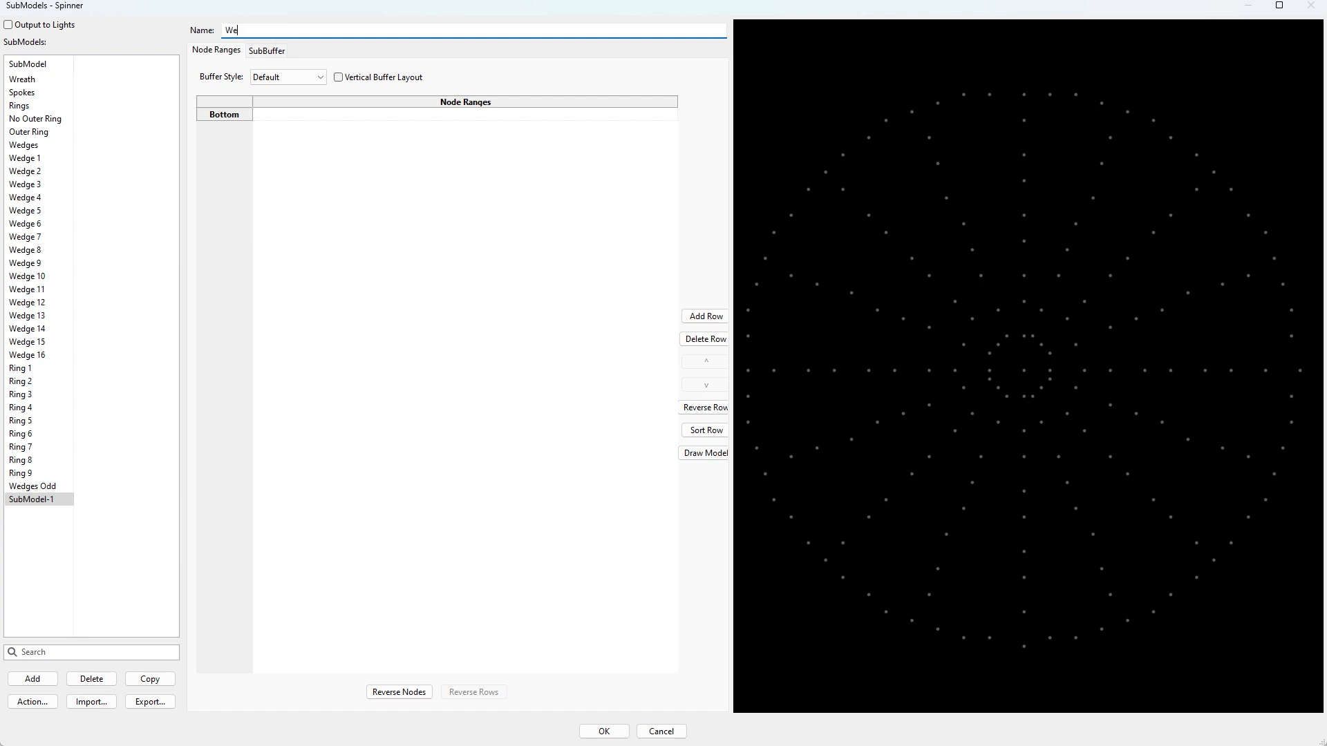
text(dges Even)
key(Return)
Pick the nodes of the neighbouring wedge, from the center out to the rim, into the Bottom row.
mouse_move(1028, 330)
mouse_down()
mouse_move(1037, 338)
mouse_move(1047, 316)
mouse_up()
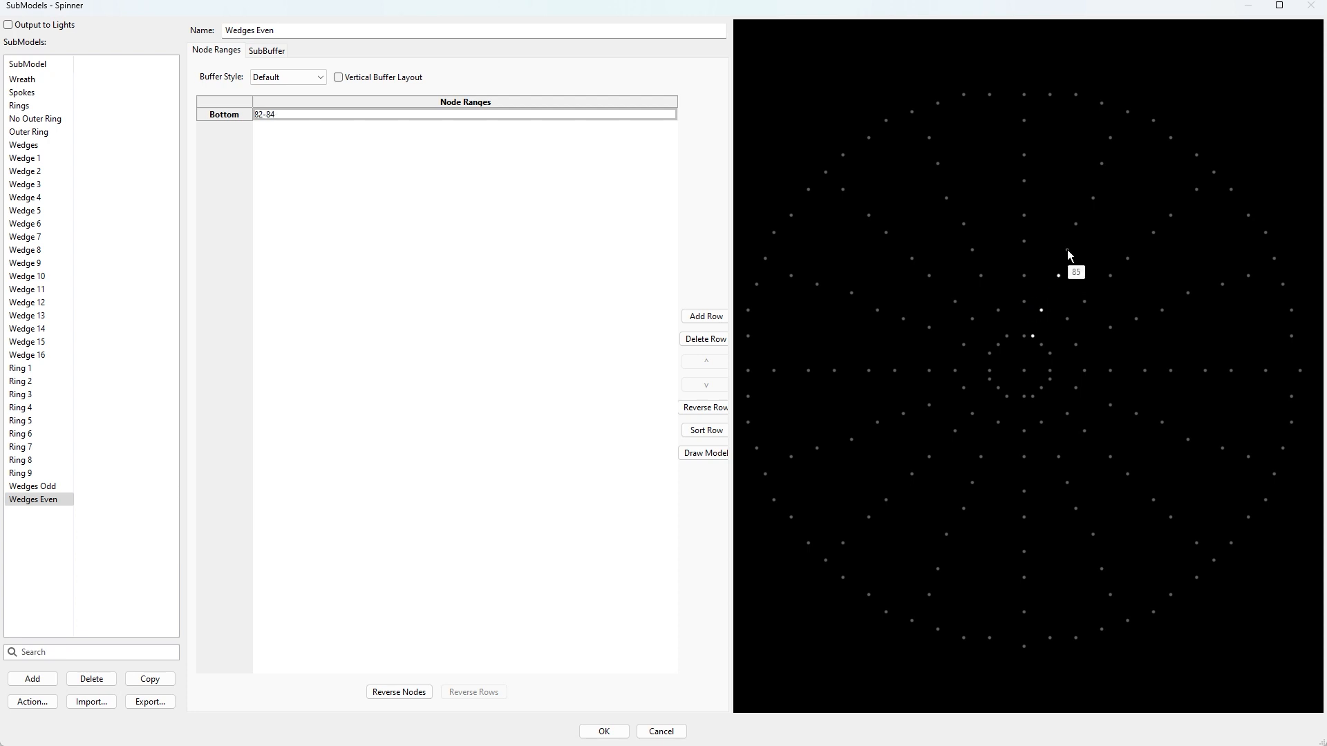
mouse_move(1087, 192)
mouse_down()
mouse_move(1114, 201)
mouse_move(1119, 130)
mouse_up()
drag(1165, 128, 1206, 199)
drag(1066, 315, 1046, 351)
Symmetrize the Wedges Even row rotationally with 8 degrees of symmetry and no center node.
right_click(266, 116)
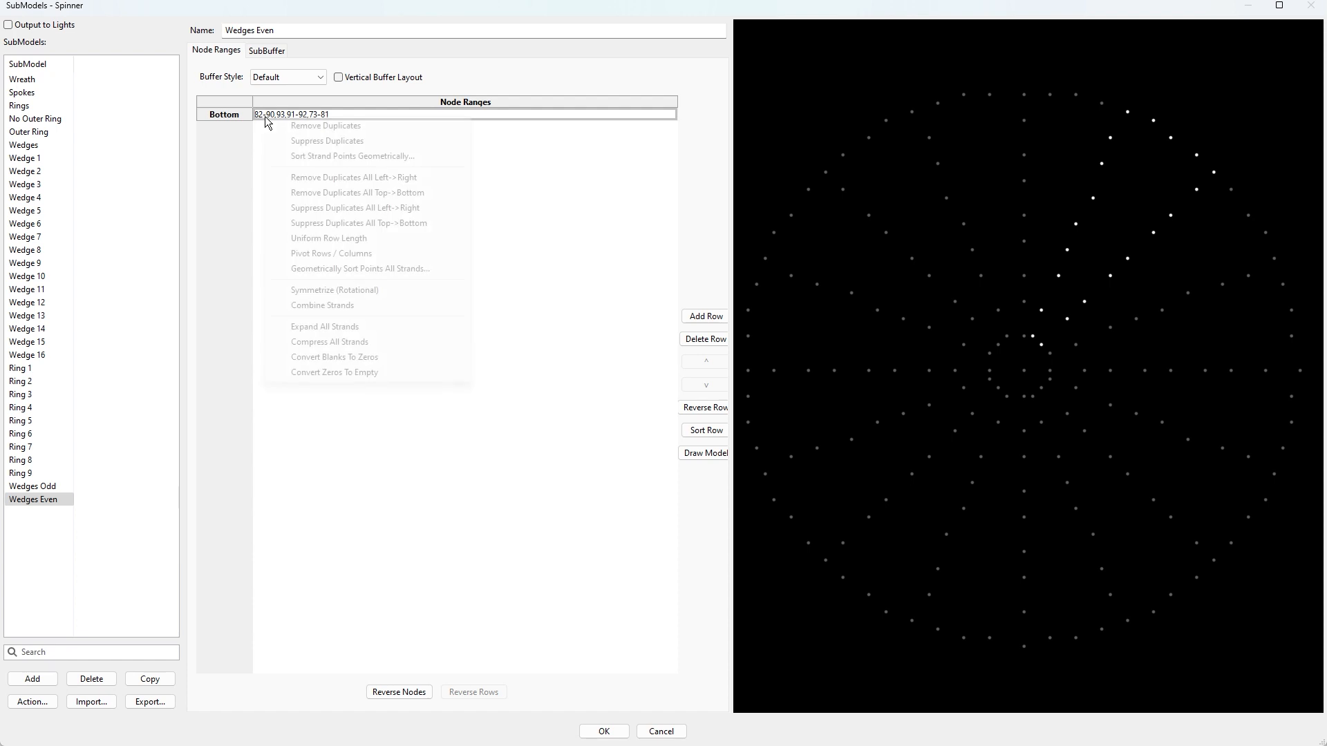
click(348, 291)
click(633, 405)
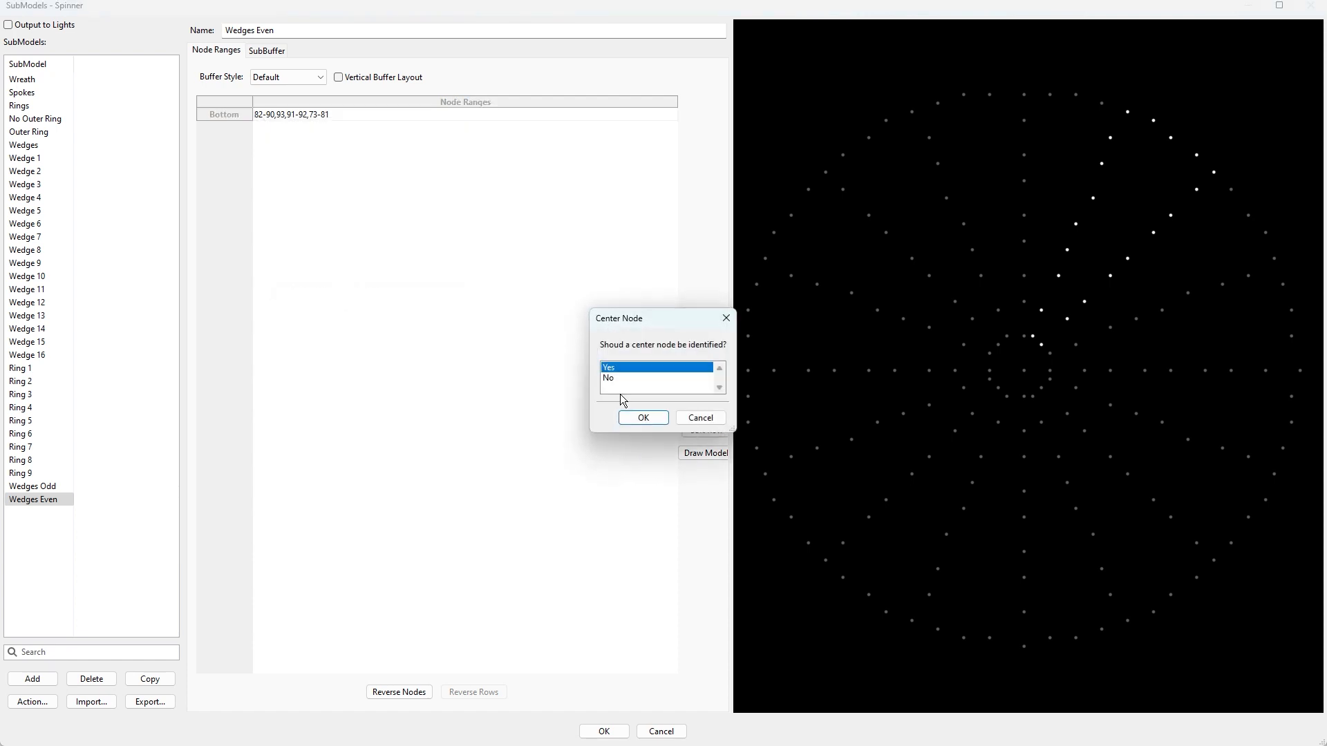
click(612, 379)
click(644, 418)
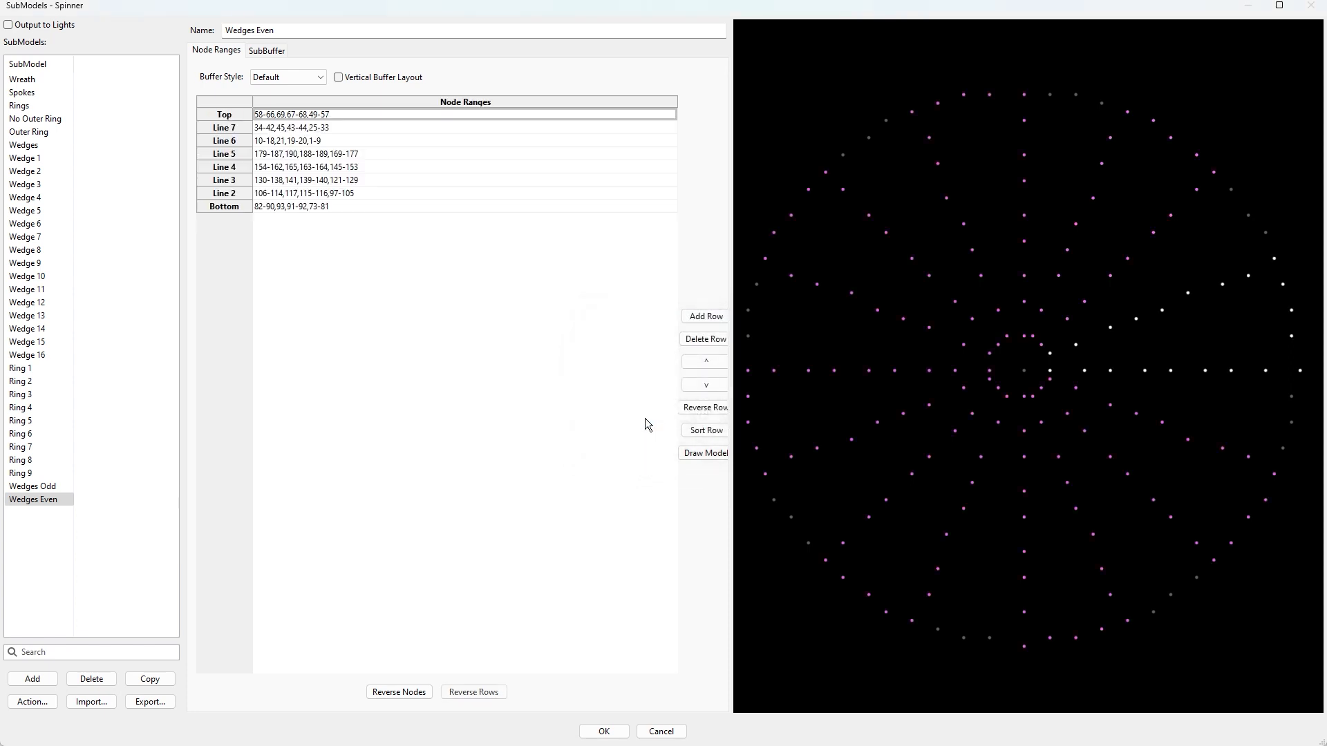
Move the original row 82-90,93,91-92,73-81 up to become the Top row.
click(285, 206)
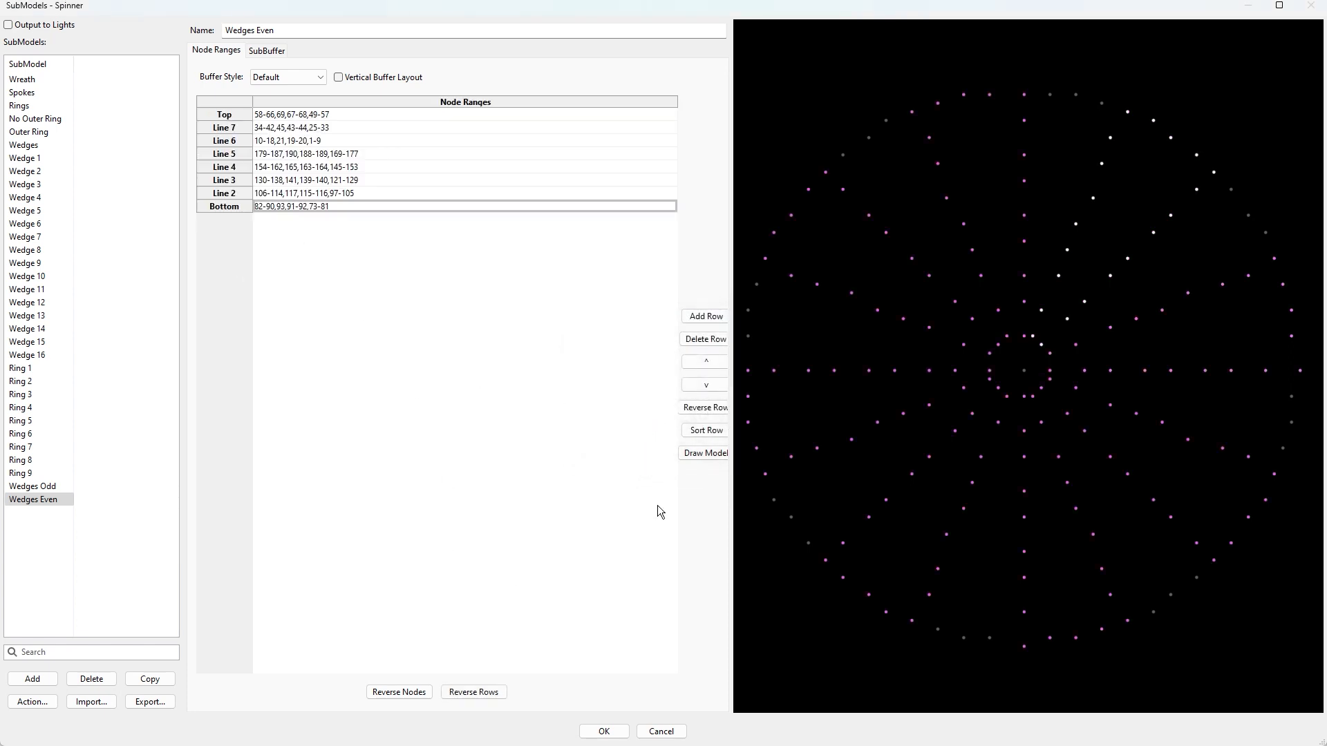
click(710, 365)
click(710, 365)
click(710, 365)
click(710, 365)
click(712, 369)
click(712, 368)
click(712, 368)
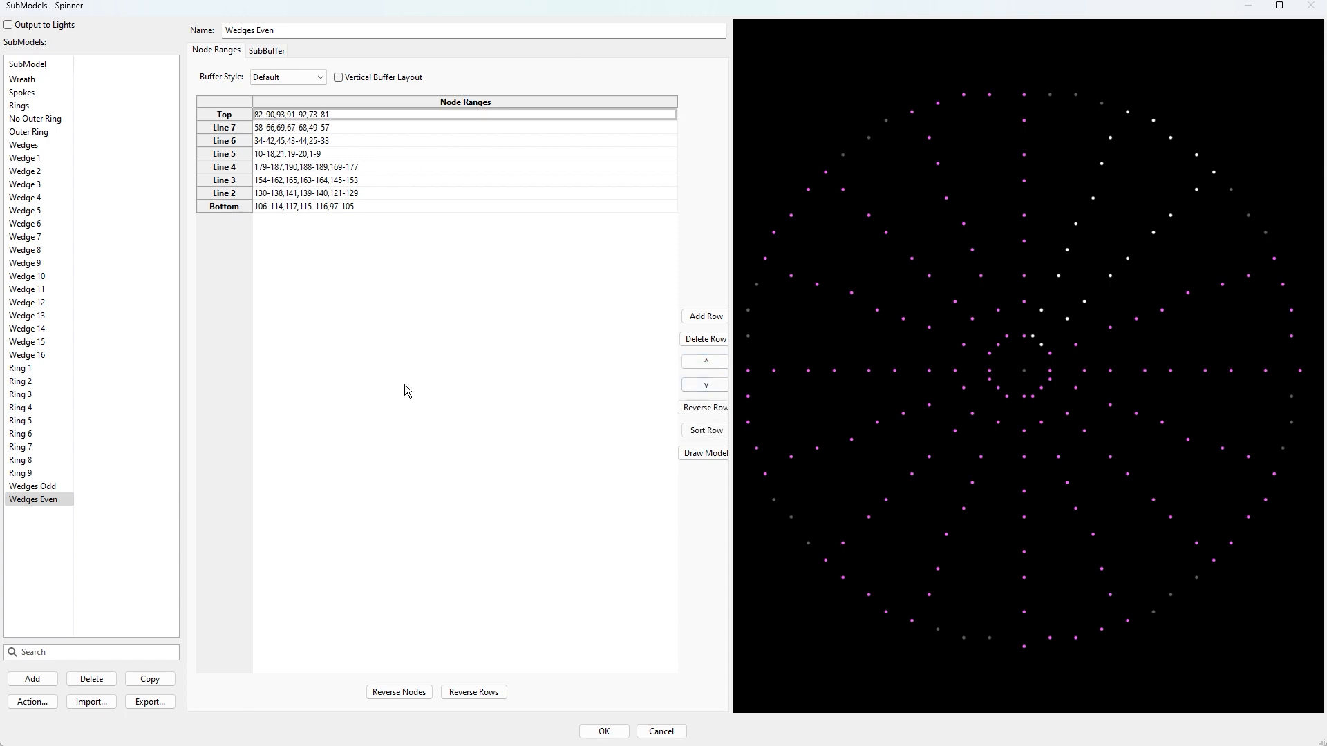
Review each row of Wedges Even in the preview.
click(238, 131)
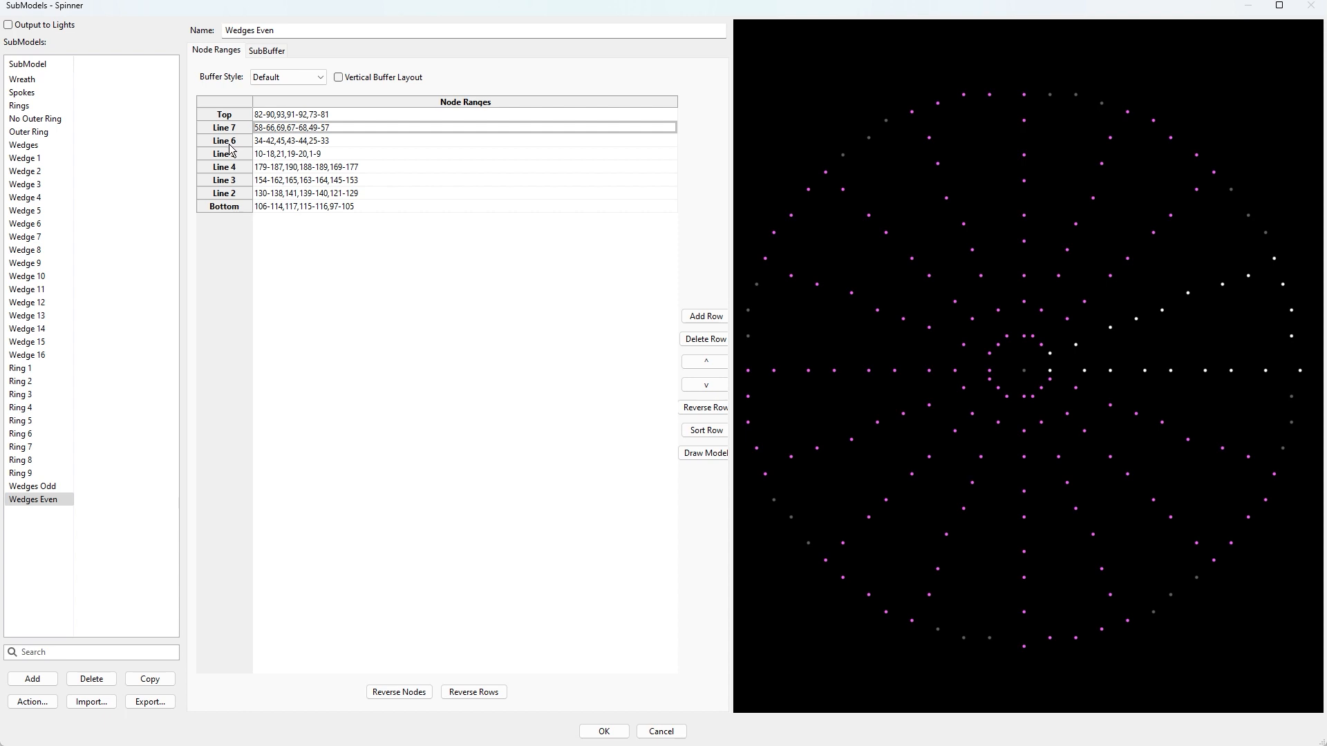
click(235, 156)
click(237, 168)
click(236, 181)
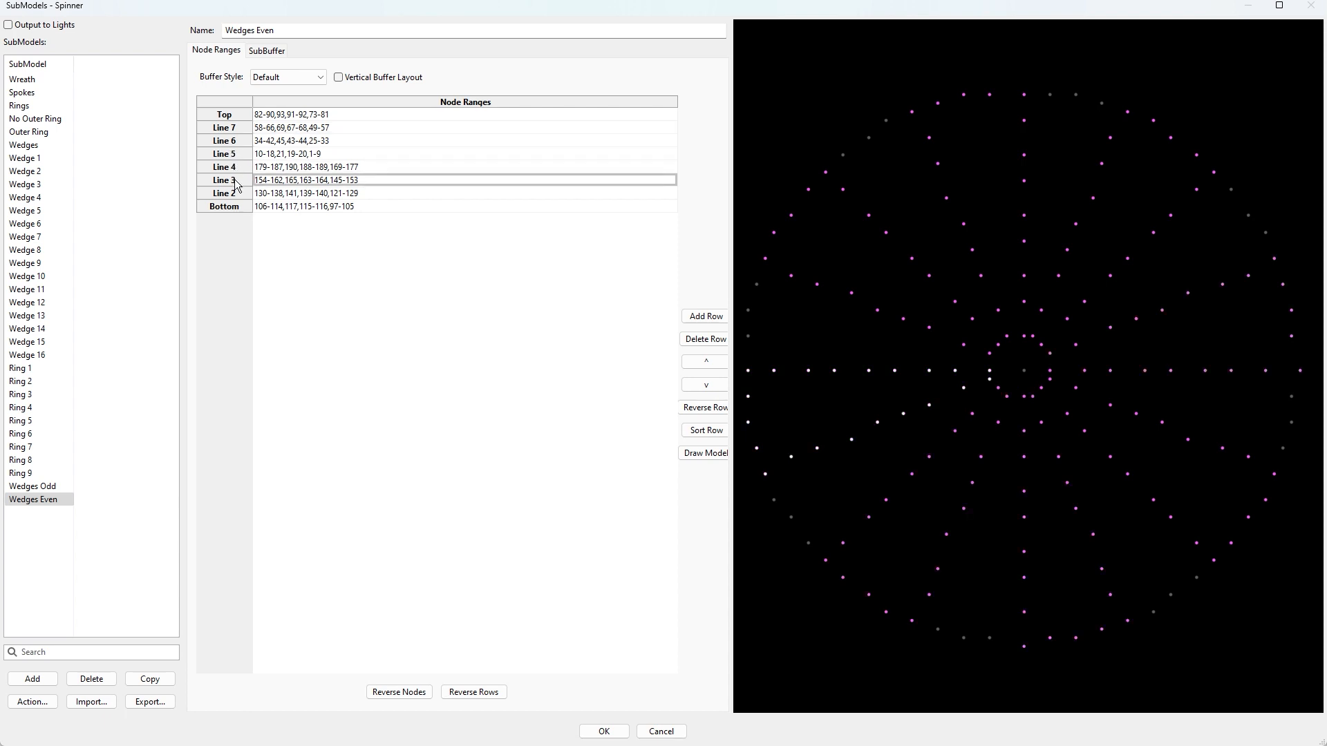
click(238, 196)
click(237, 208)
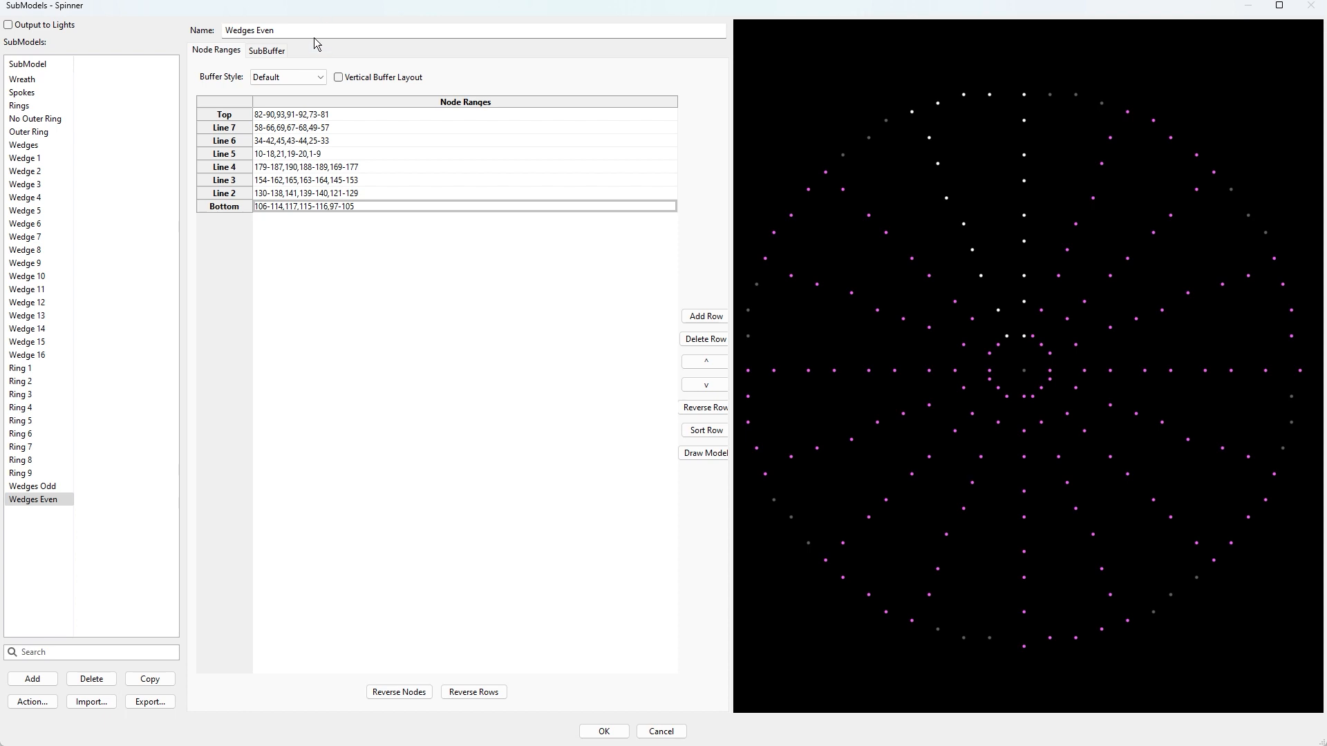
click(290, 30)
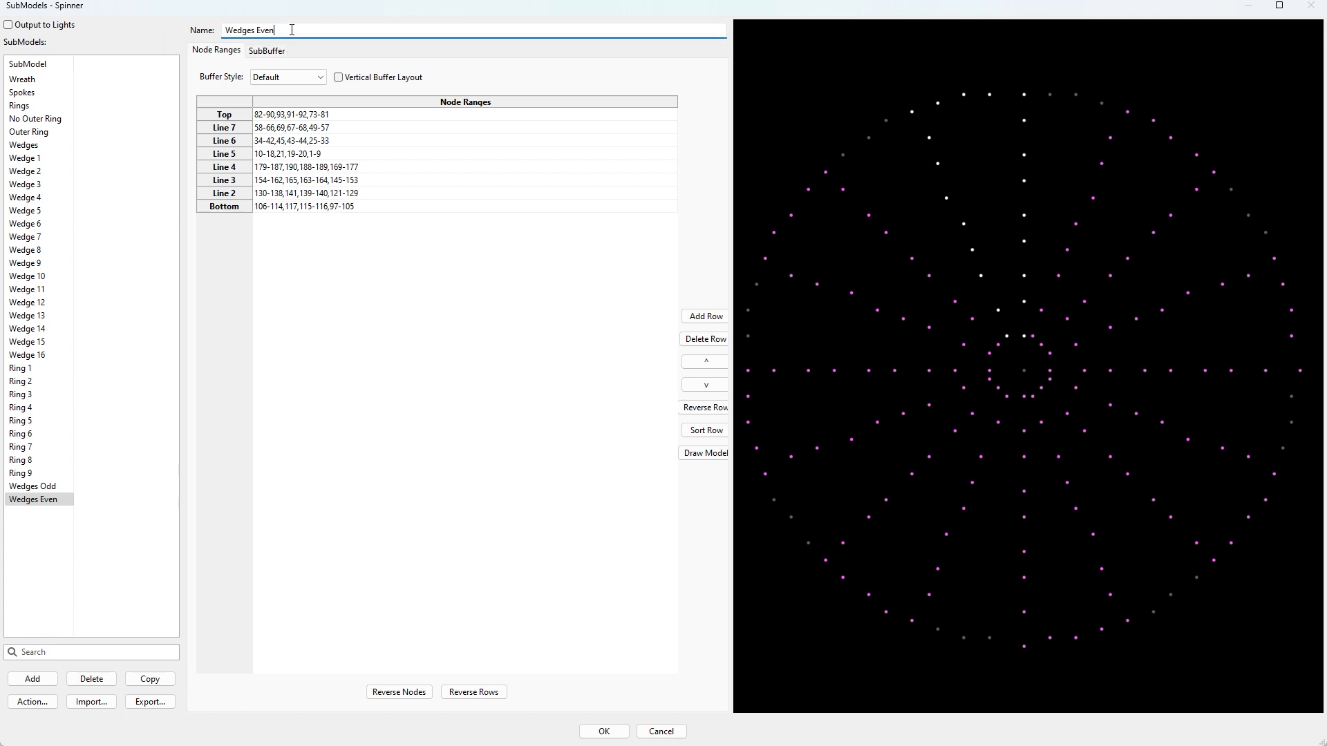
click(37, 683)
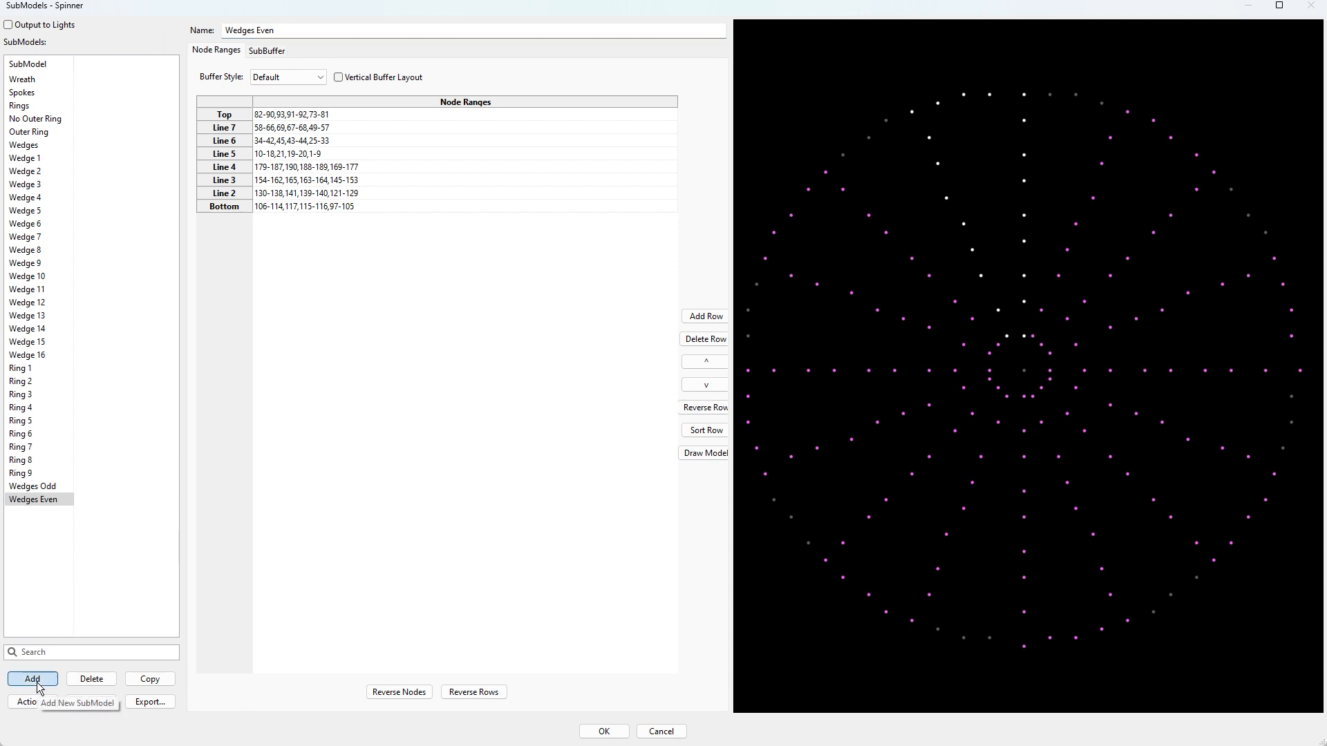
Add a new submodel named Fireworks.
click(37, 683)
text(F)
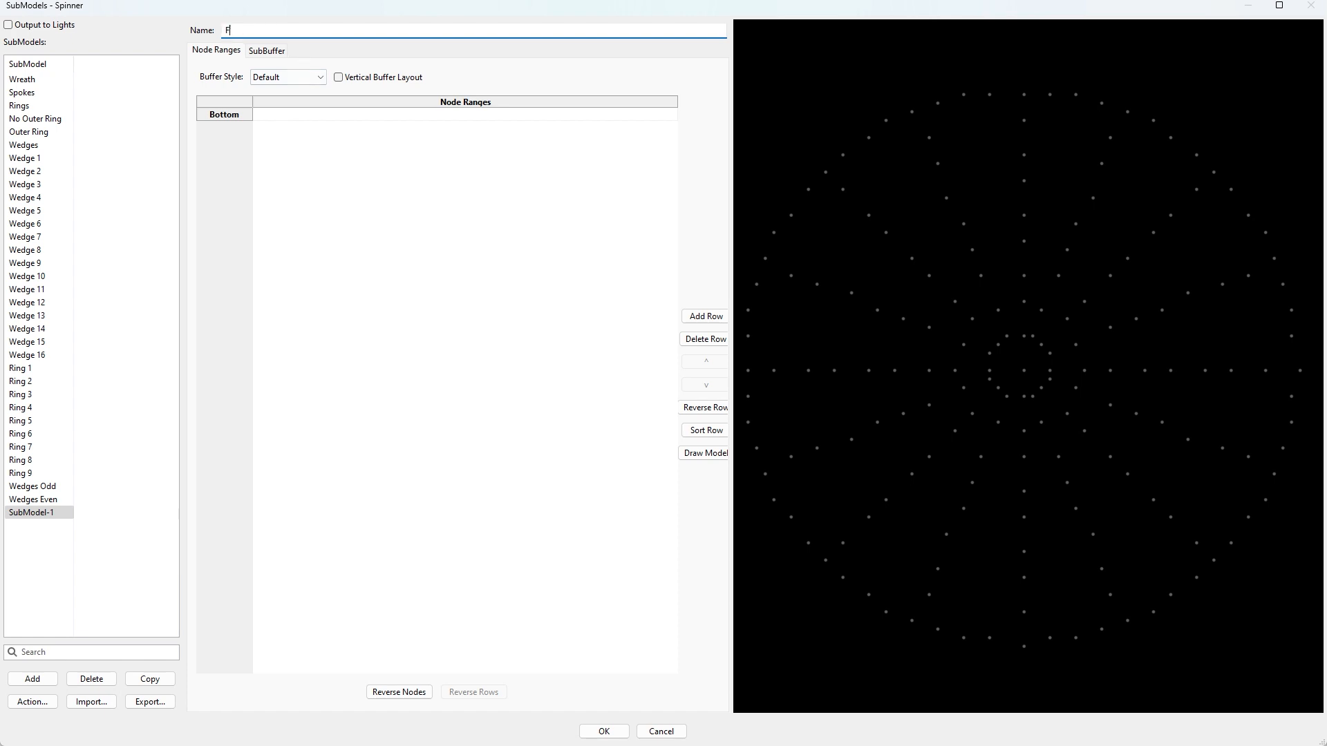
text(ireworks)
click(295, 53)
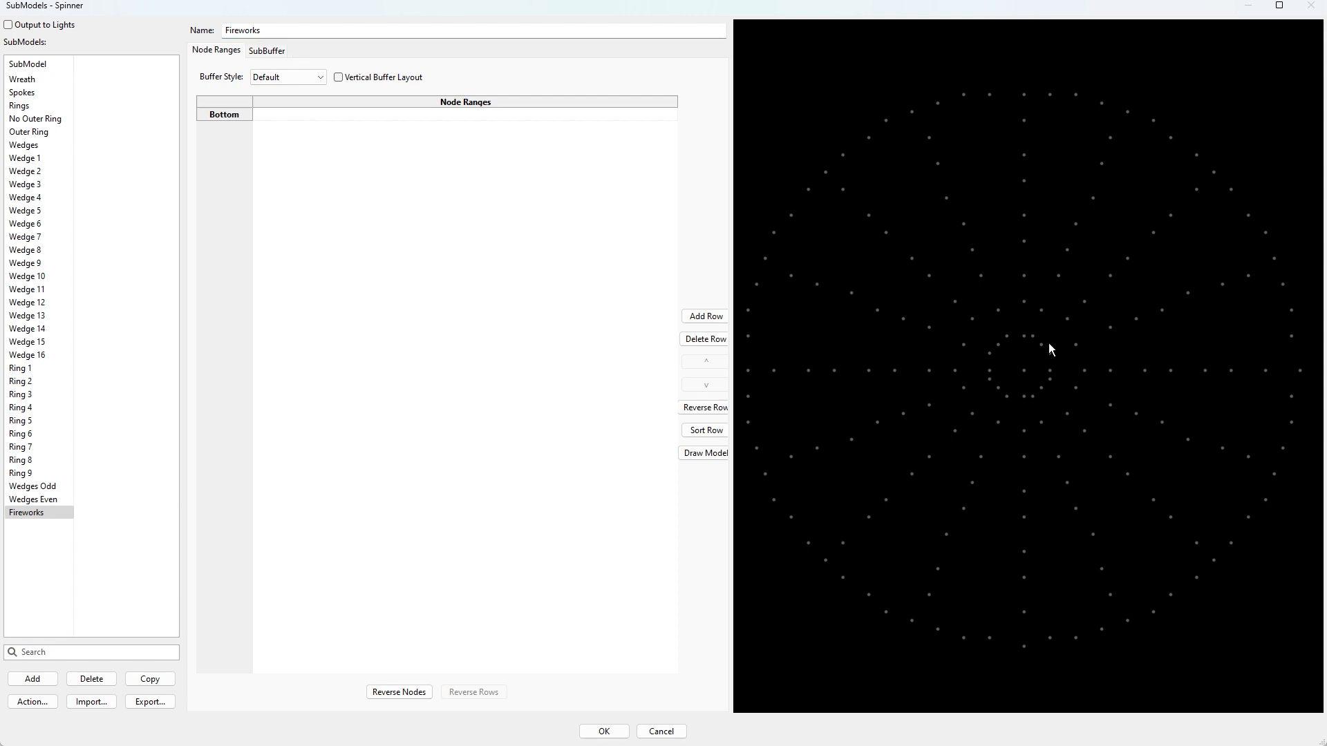
Pick the vertical spoke nodes plus the rim nodes around its tip into the Bottom row.
click(1026, 338)
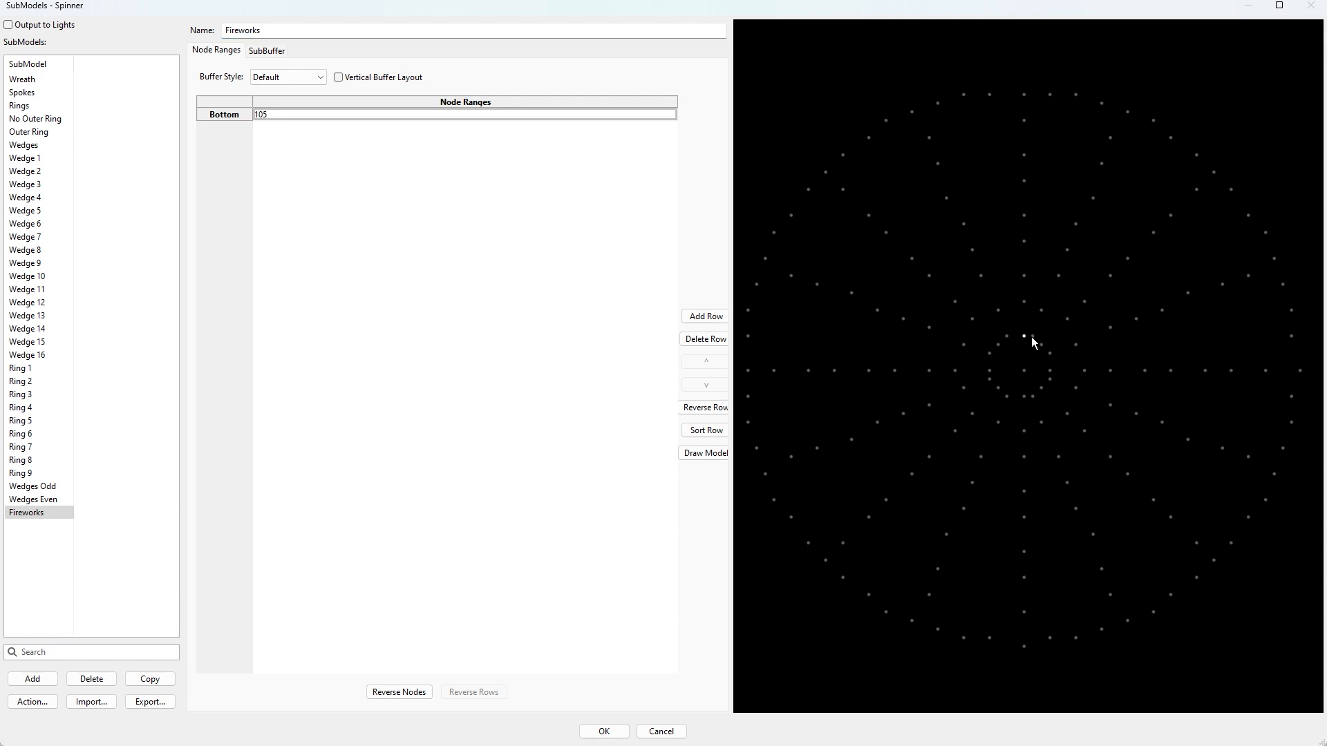
drag(1030, 305, 1034, 283)
drag(1015, 210, 1037, 221)
drag(1039, 167, 1035, 135)
click(990, 95)
click(1056, 101)
click(968, 100)
click(1081, 101)
click(951, 112)
drag(1110, 109, 1111, 115)
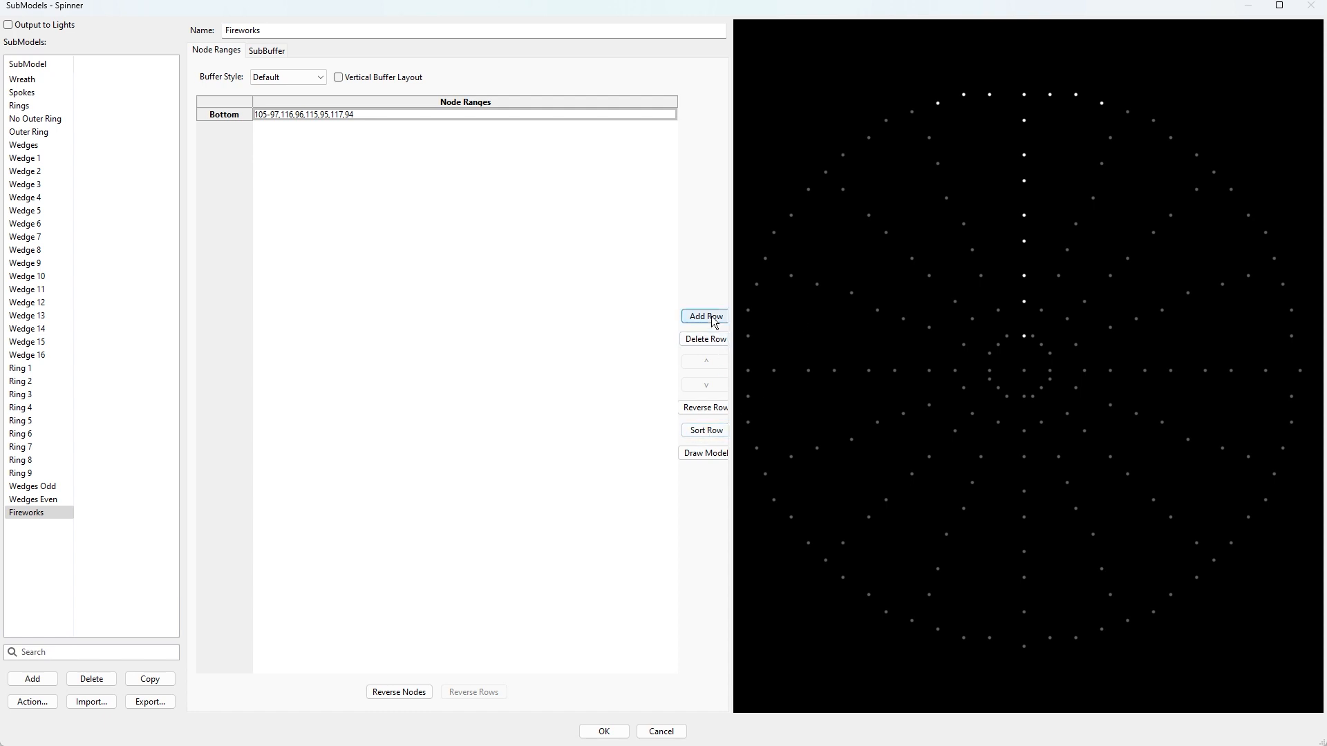
Symmetrize the Fireworks row rotationally with 8 degrees of symmetry and no center node.
right_click(290, 122)
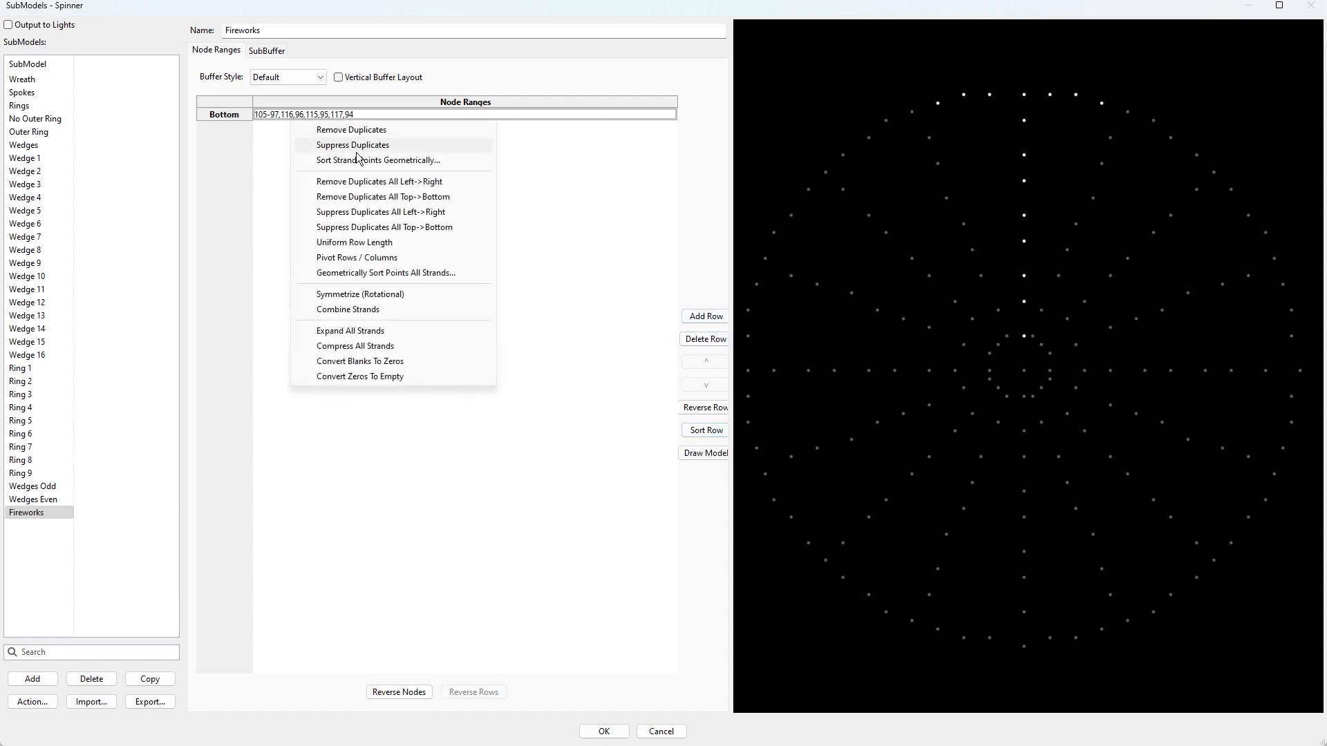
click(375, 299)
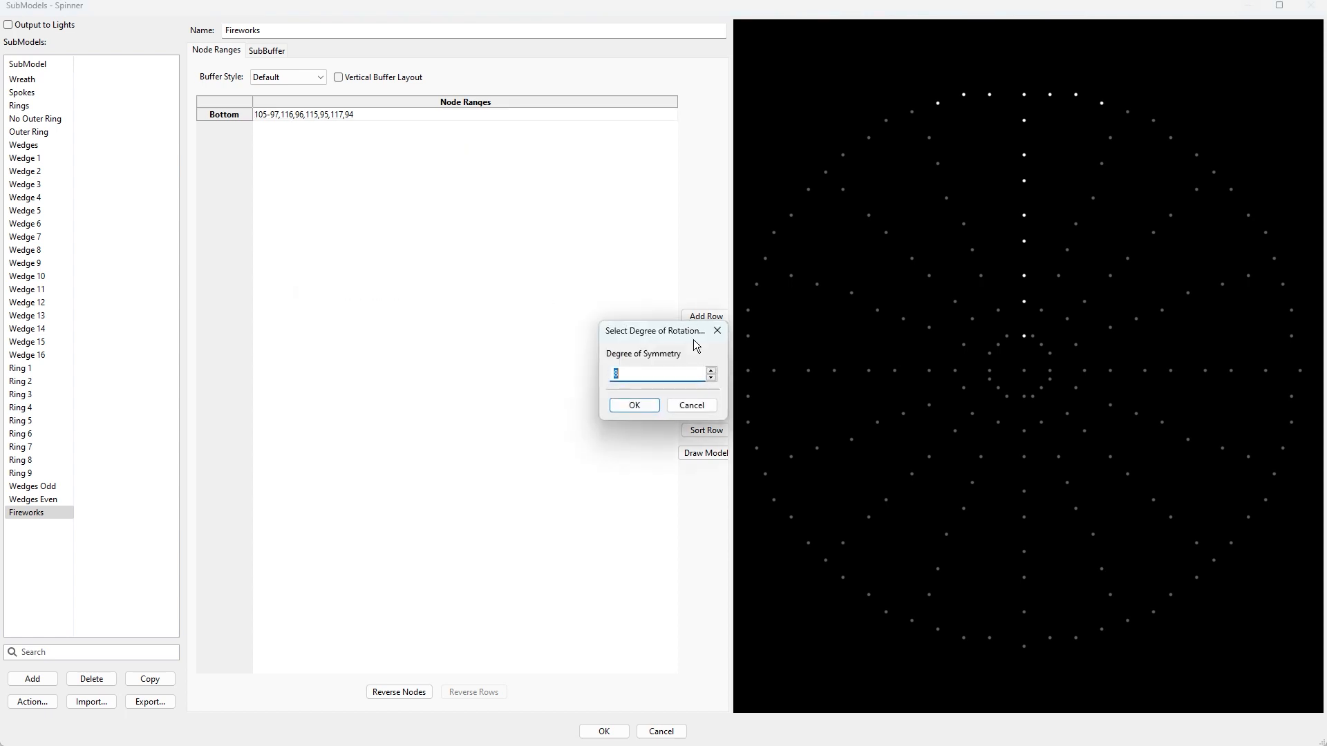
click(642, 409)
click(608, 379)
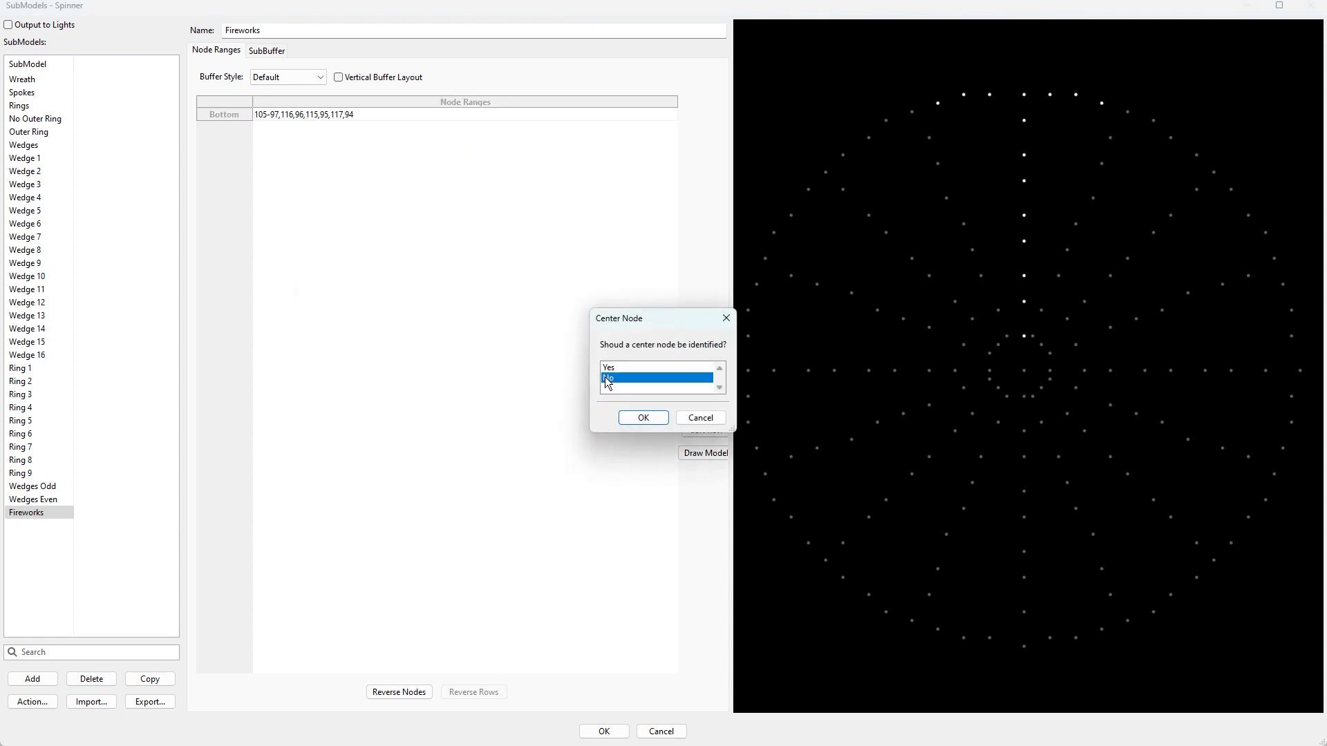
click(636, 420)
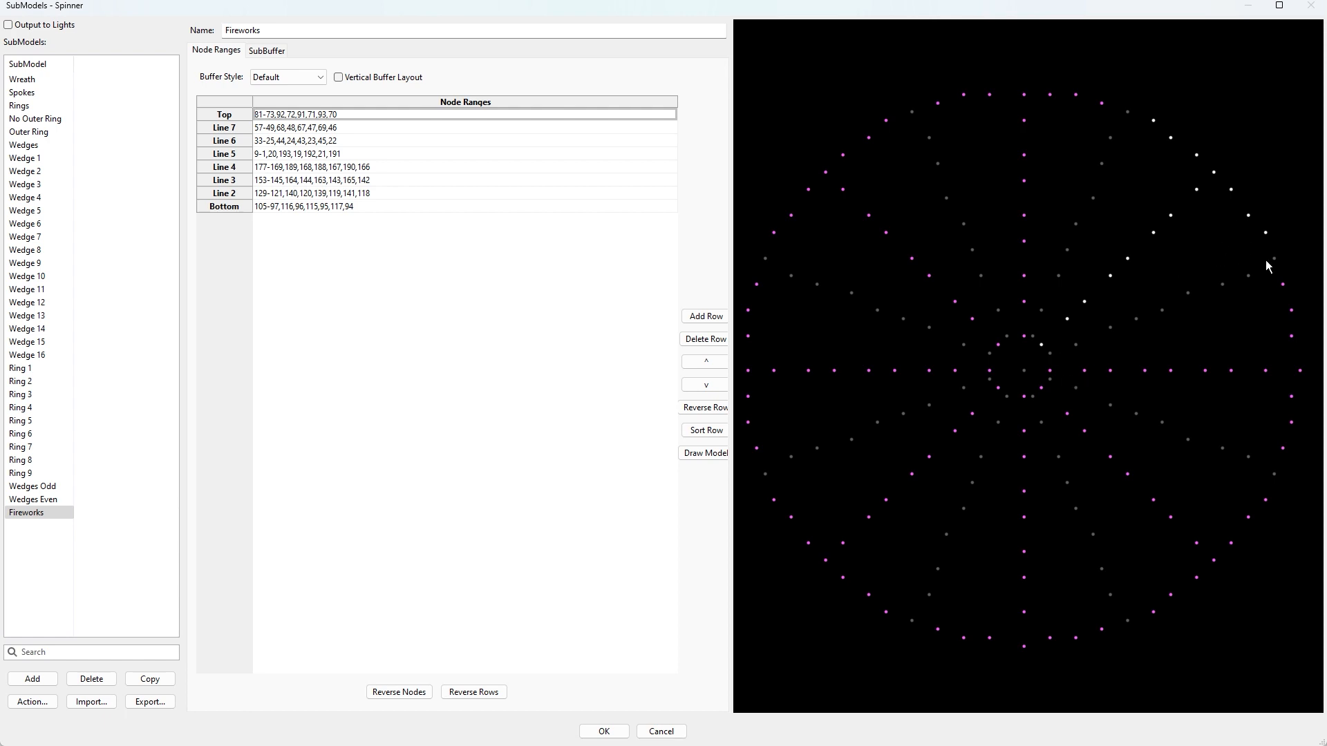
Move the original row 105-97,116,96,115,95,117,94 up to become the Top row.
click(322, 207)
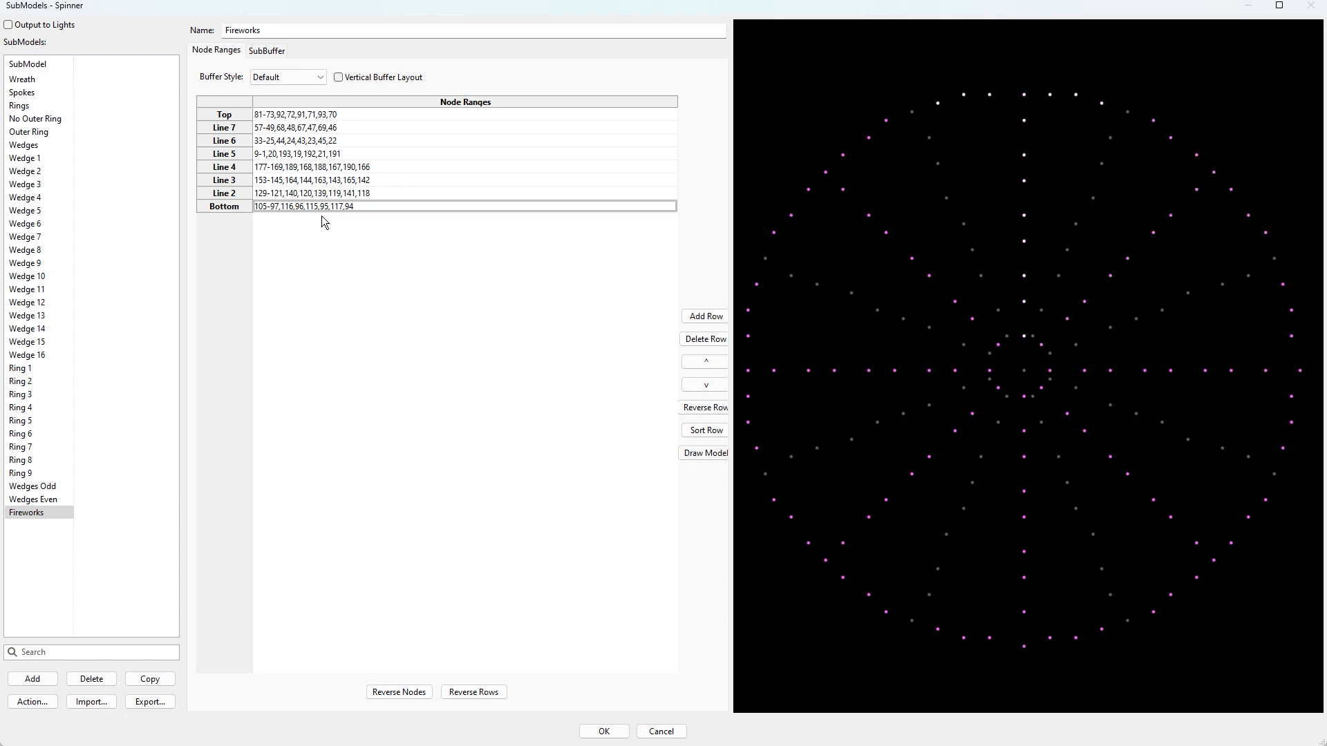
click(707, 364)
click(707, 363)
click(707, 363)
click(707, 363)
click(708, 365)
click(708, 365)
click(708, 365)
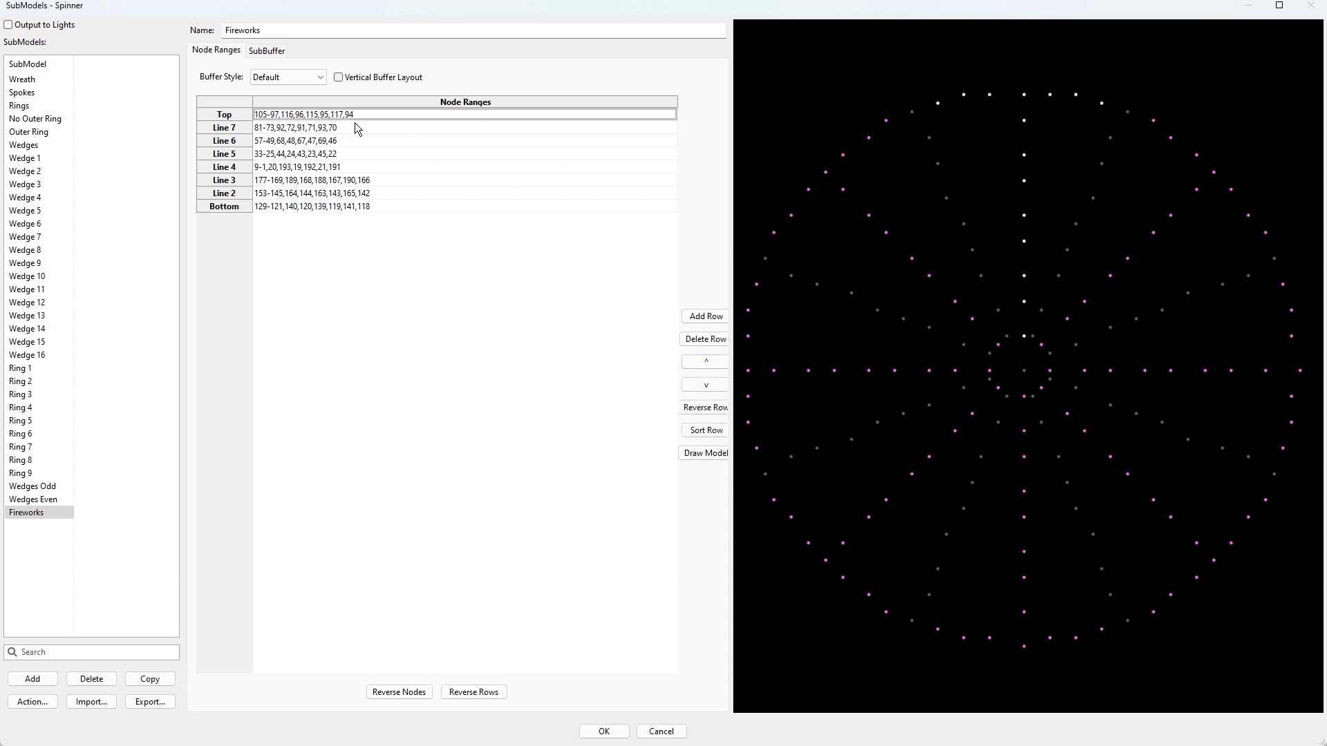
click(379, 131)
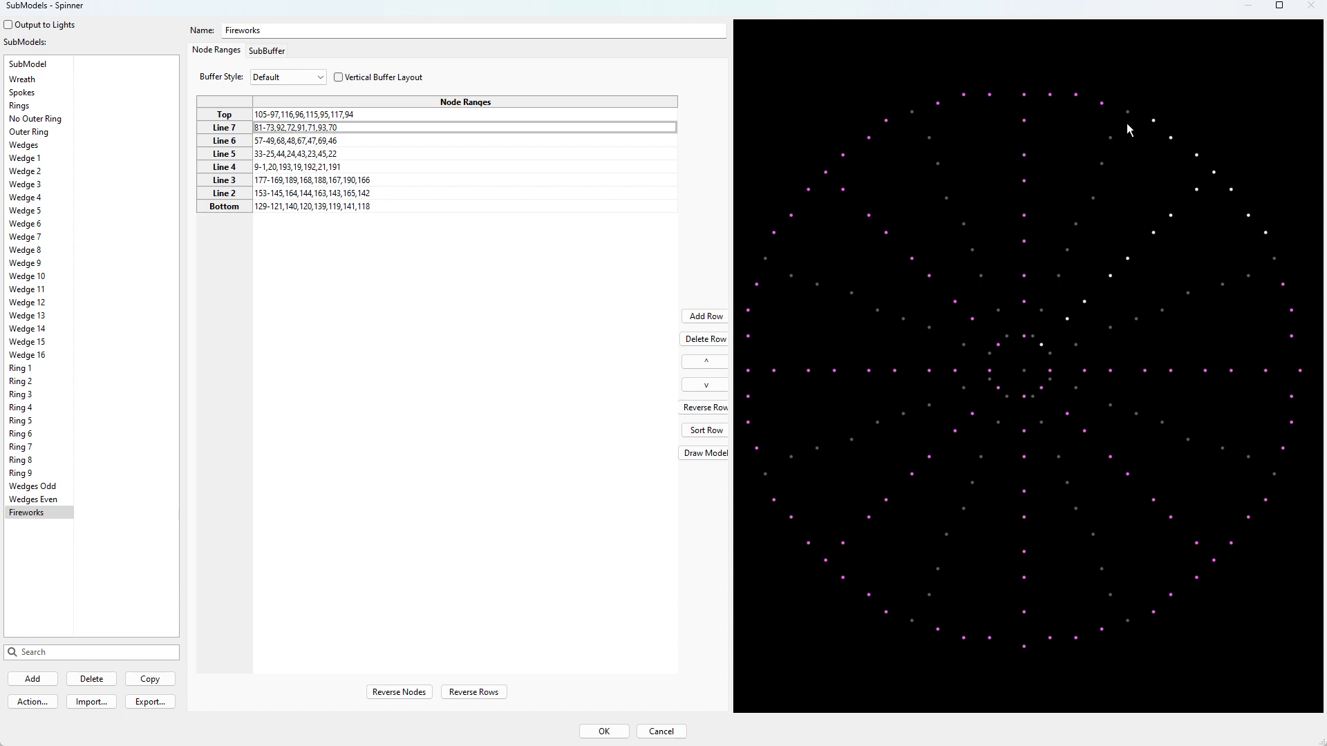